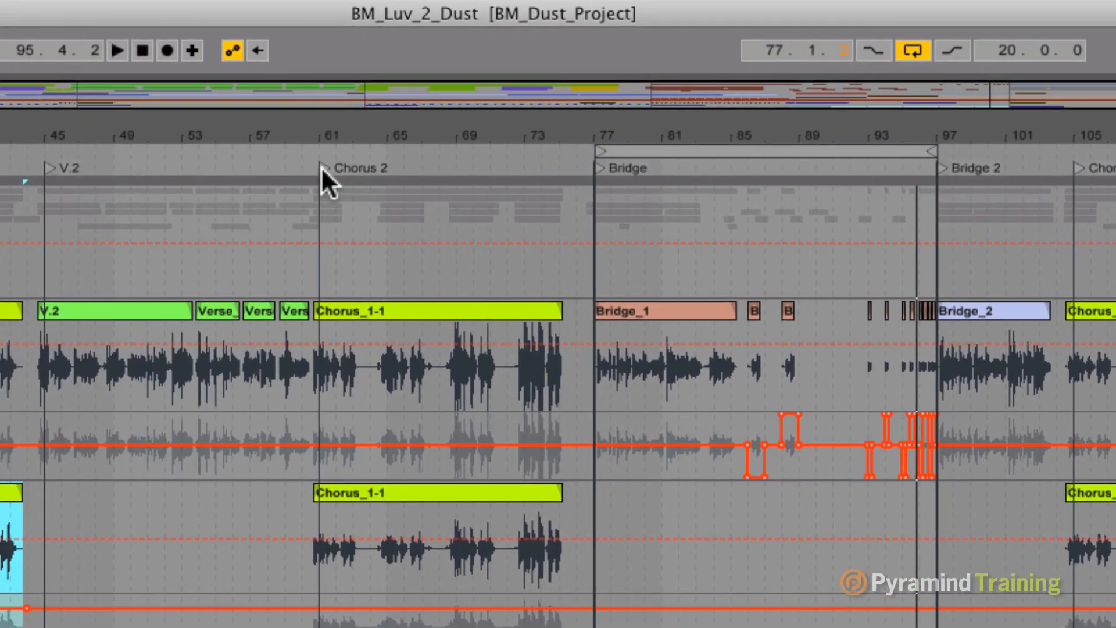
# Loop the Chorus 2 section up to the next locator, select its time range and play it back
pyautogui.click(321, 166)
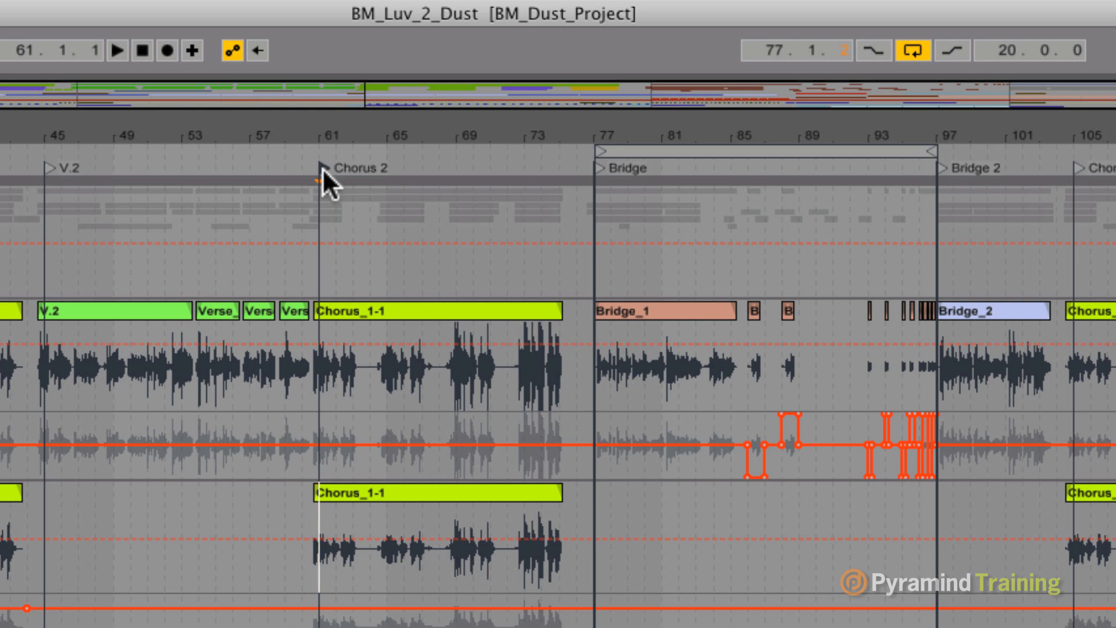
pyautogui.rightClick(323, 168)
pyautogui.click(358, 248)
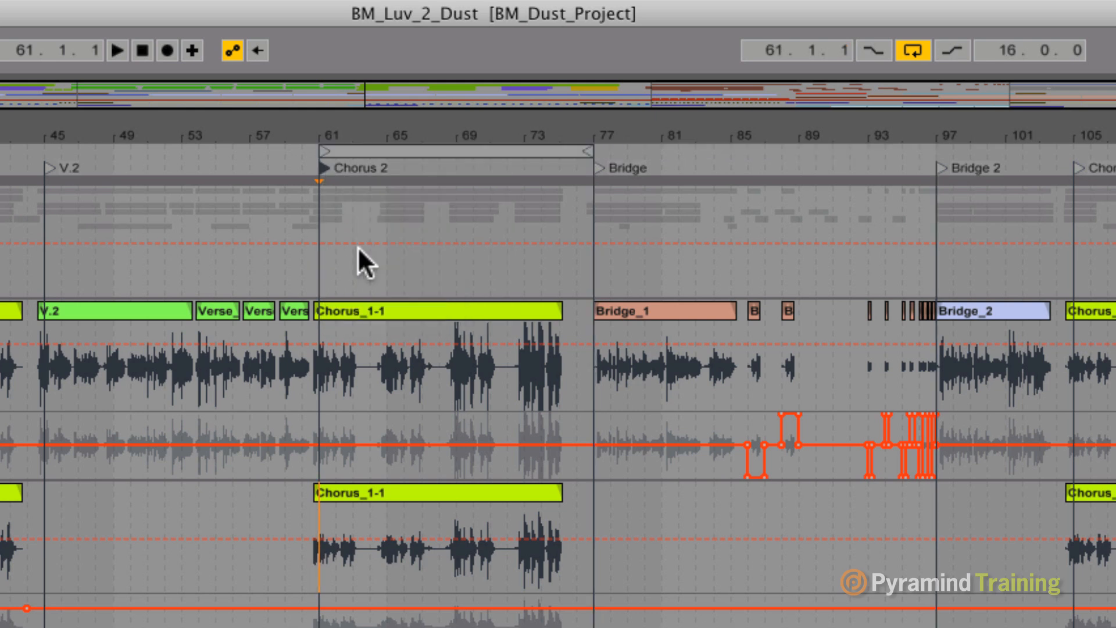
pyautogui.click(422, 156)
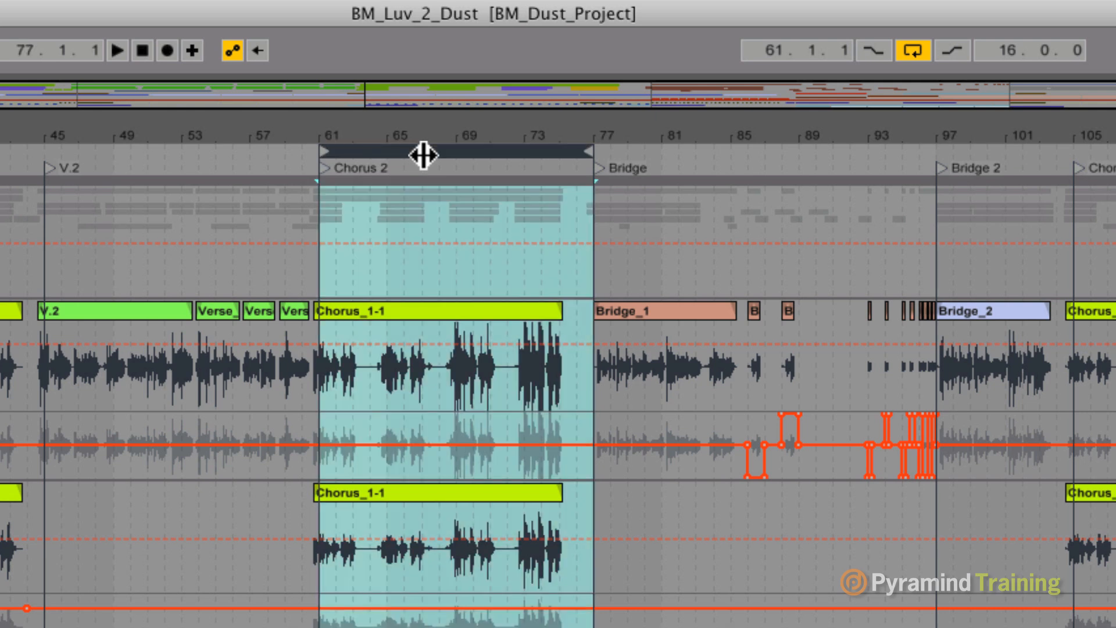
pyautogui.press('space')
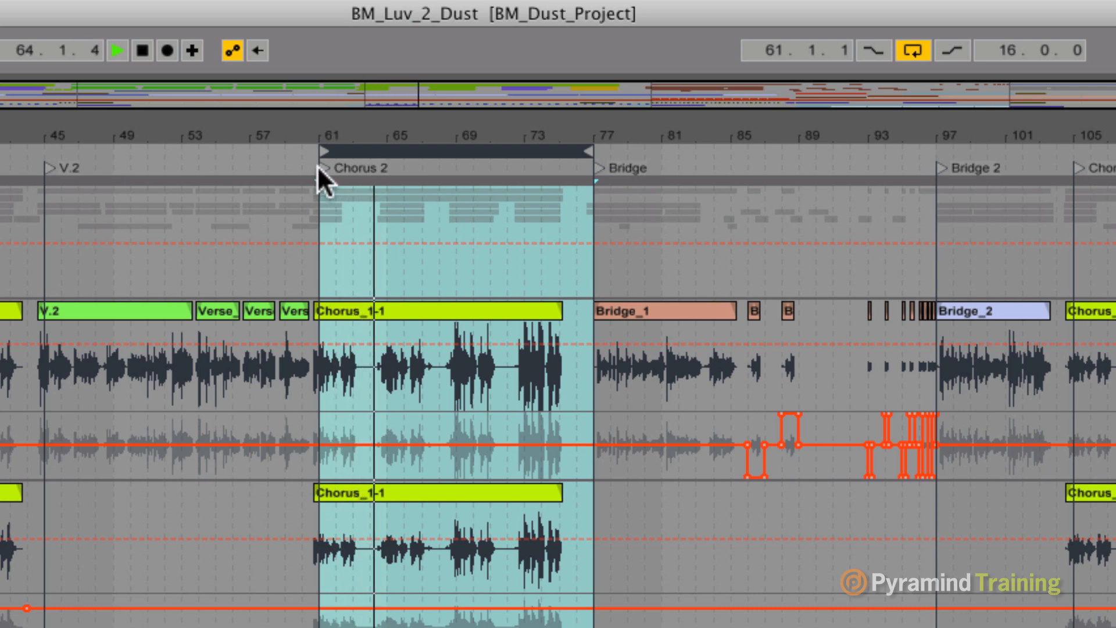
pyautogui.press('space')
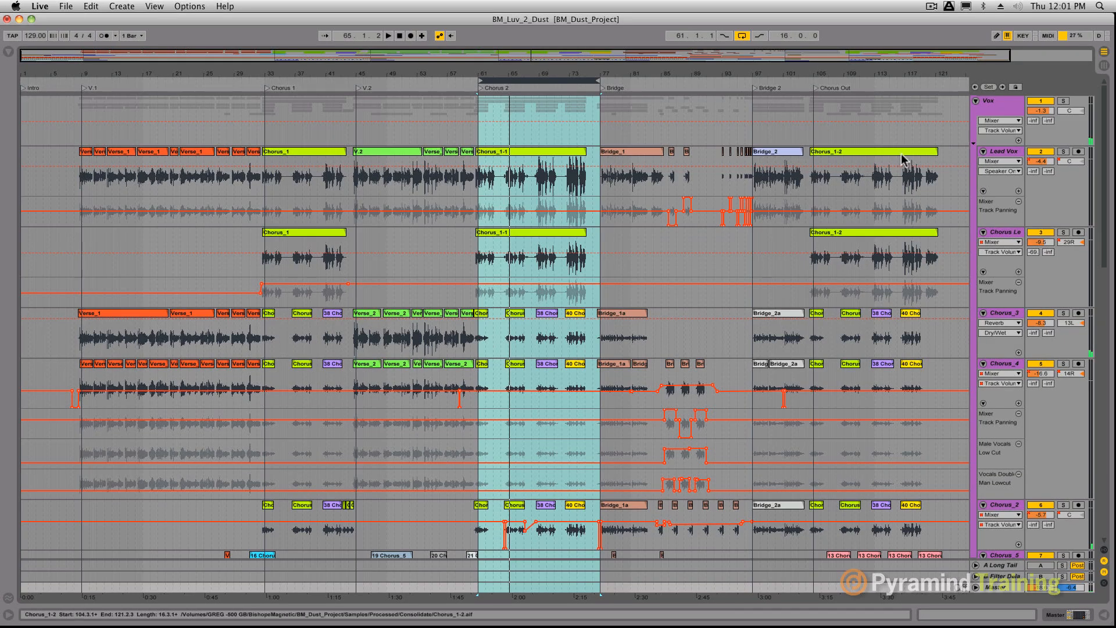
# Examine the tracks in the Vox, Synths and Drum Group groups across the looped Chorus 2 section
pyautogui.scroll(-5, 961, 214)
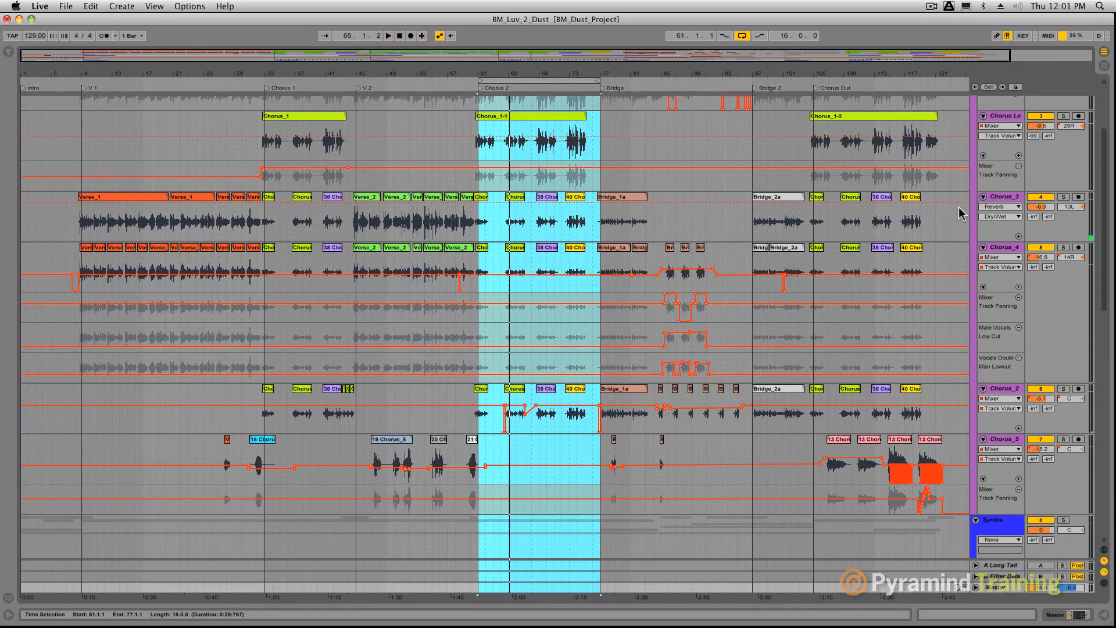
pyautogui.scroll(5, 960, 214)
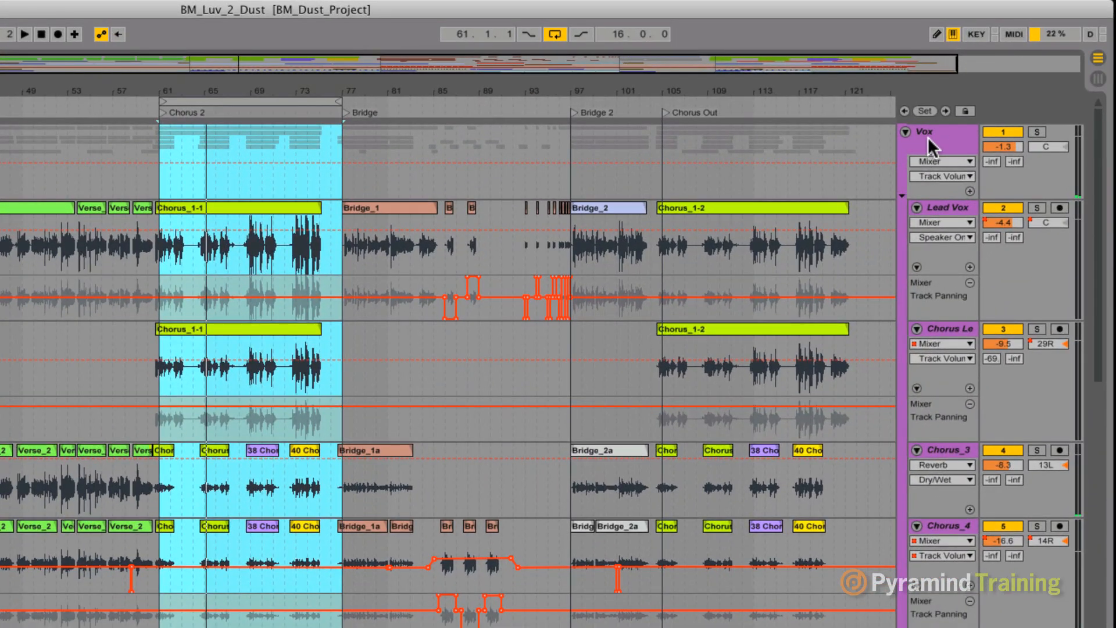
pyautogui.scroll(-4, 927, 139)
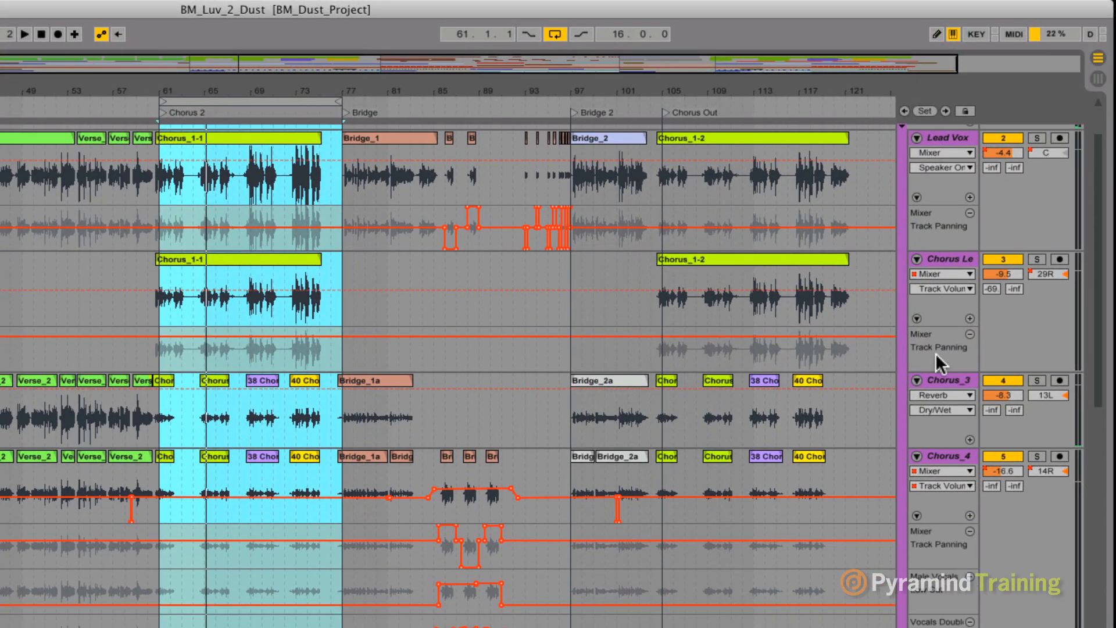
pyautogui.scroll(-5, 933, 377)
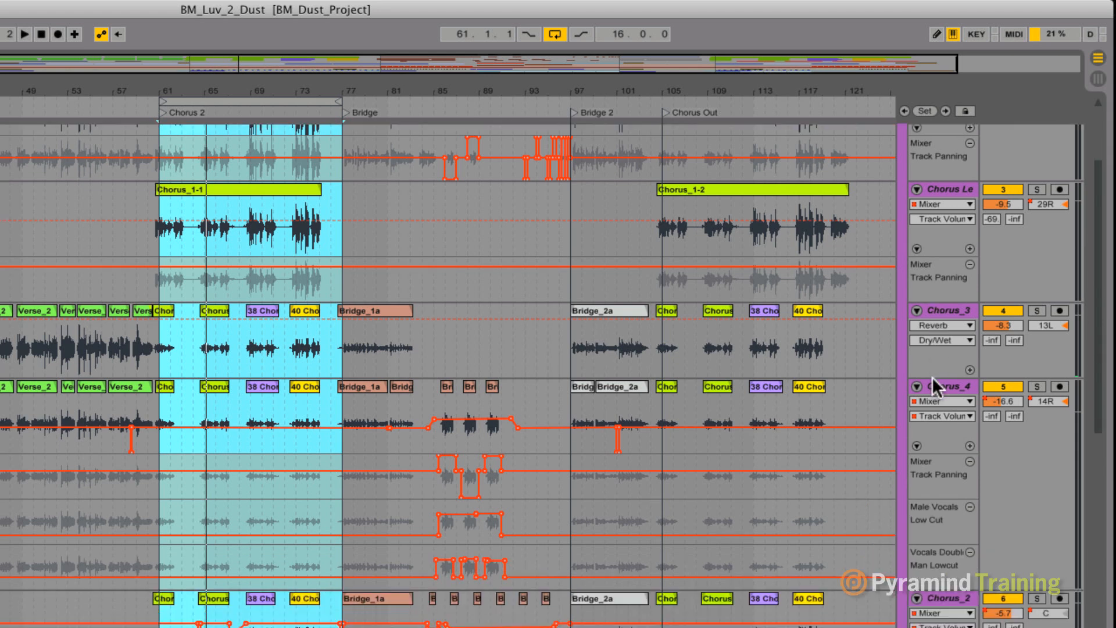
pyautogui.scroll(-20, 933, 384)
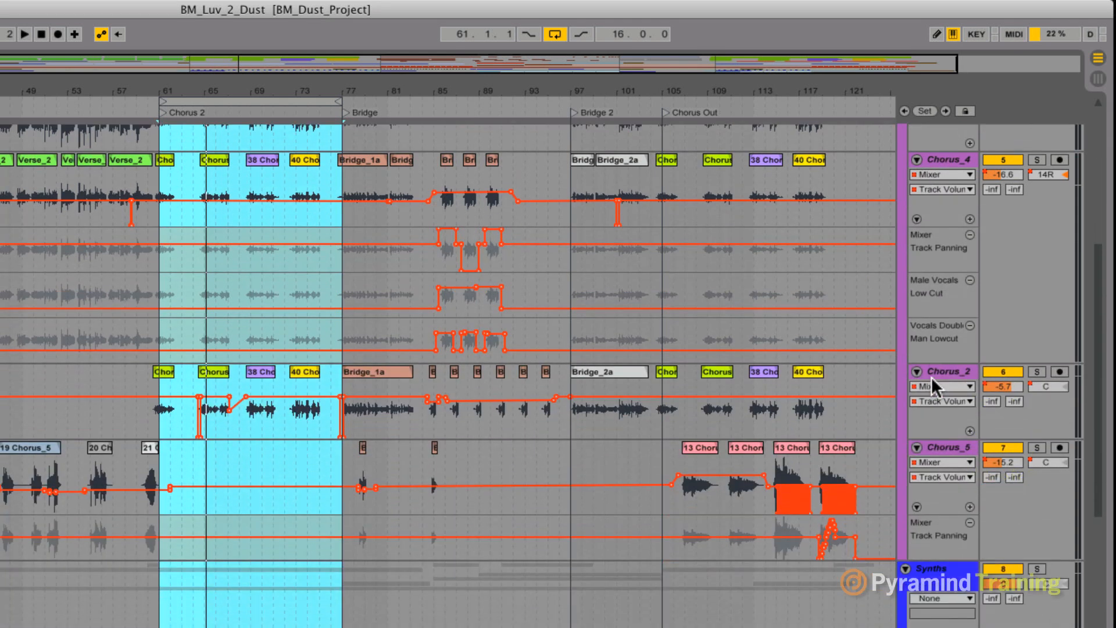
pyautogui.scroll(-11, 932, 377)
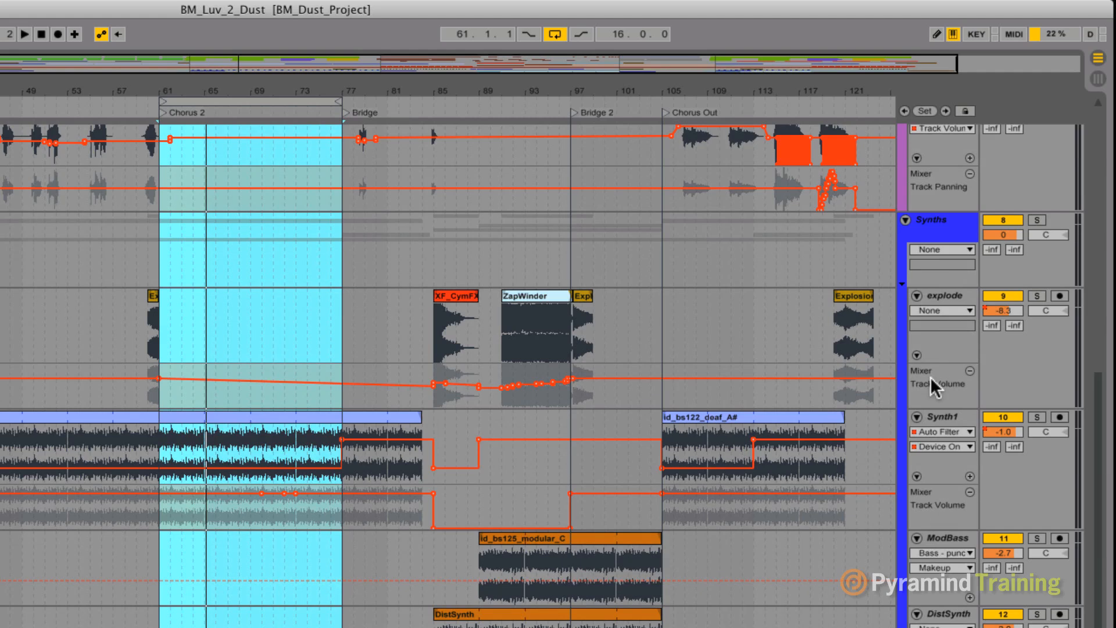
pyautogui.scroll(-5, 931, 386)
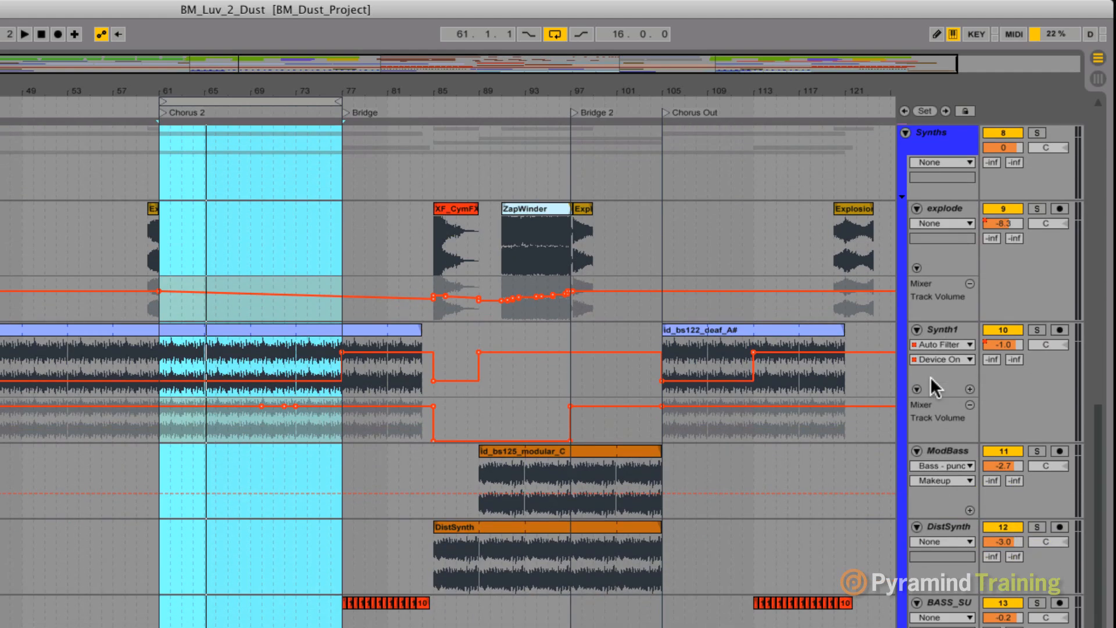
pyautogui.scroll(4, 934, 386)
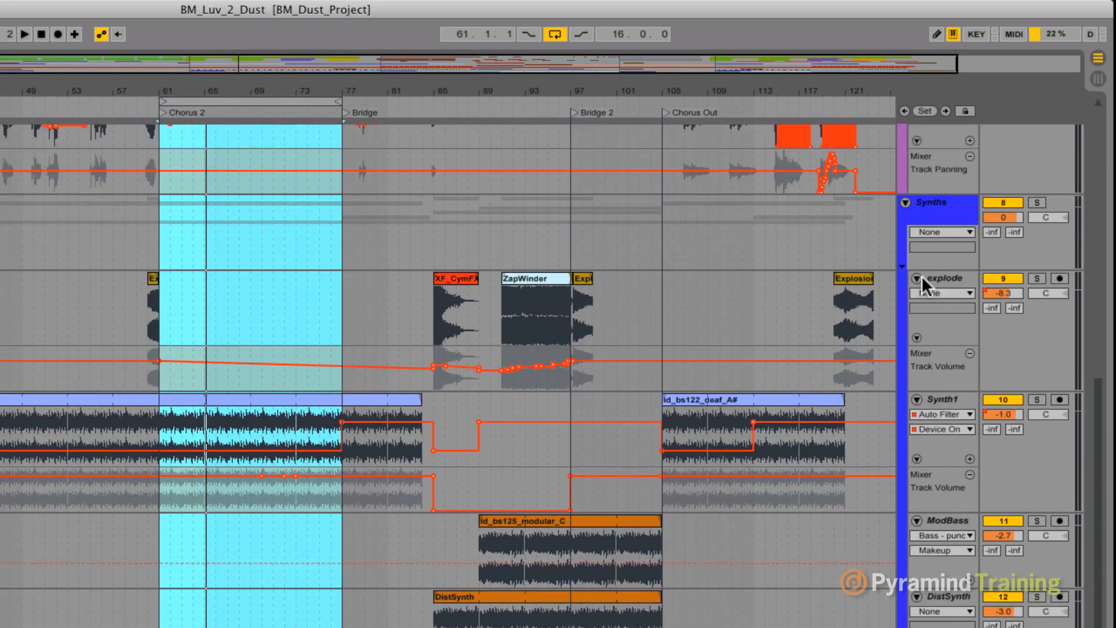
pyautogui.scroll(-15, 947, 318)
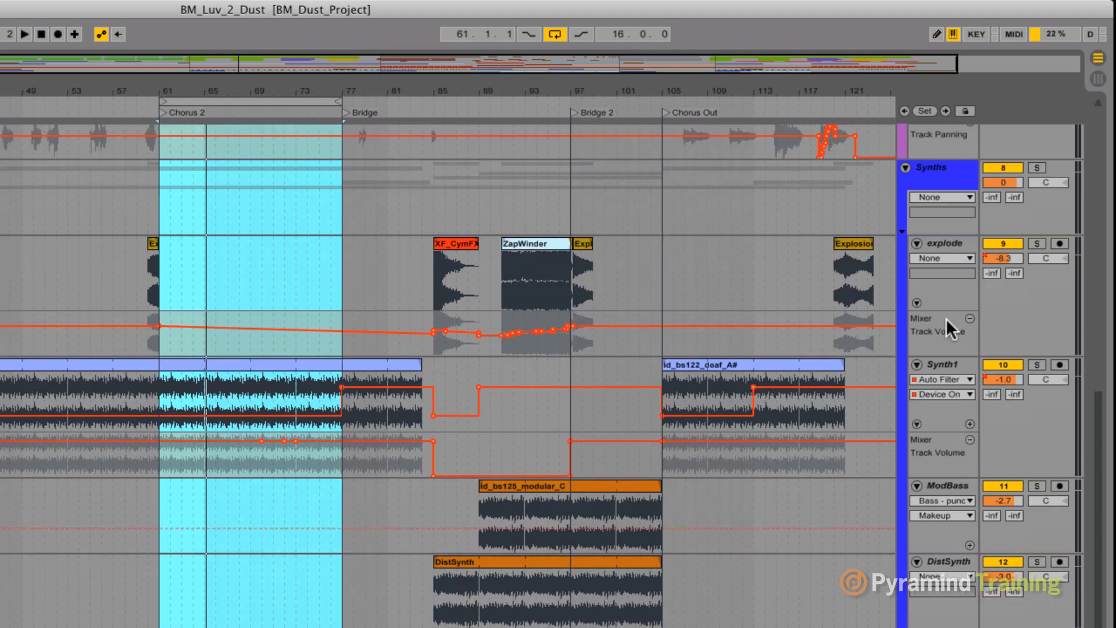
pyautogui.scroll(-6, 947, 319)
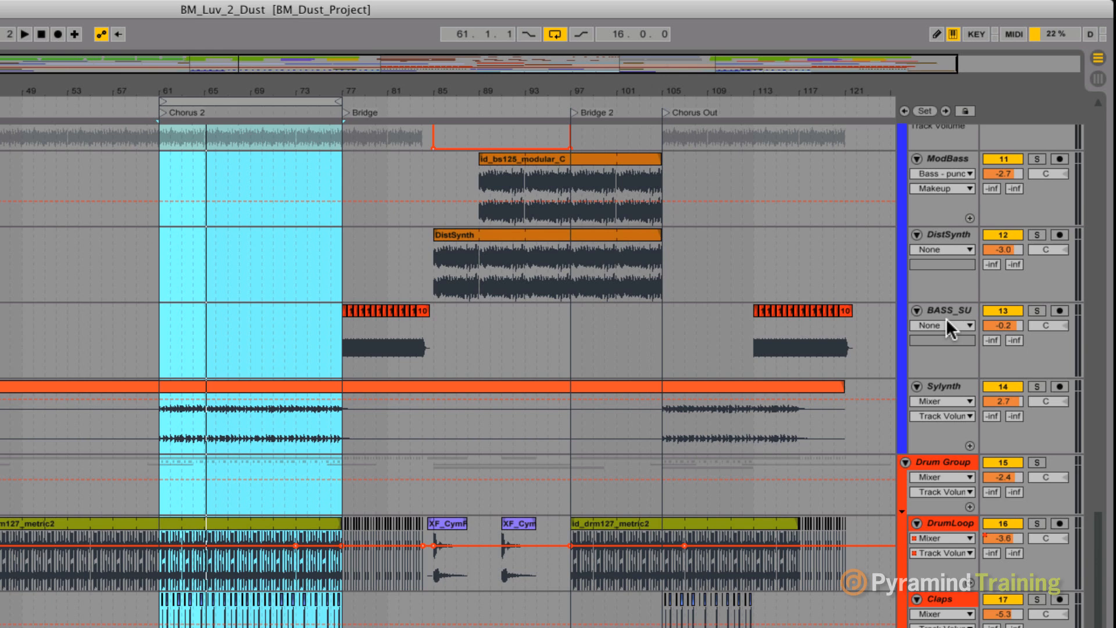
pyautogui.scroll(5, 1003, 226)
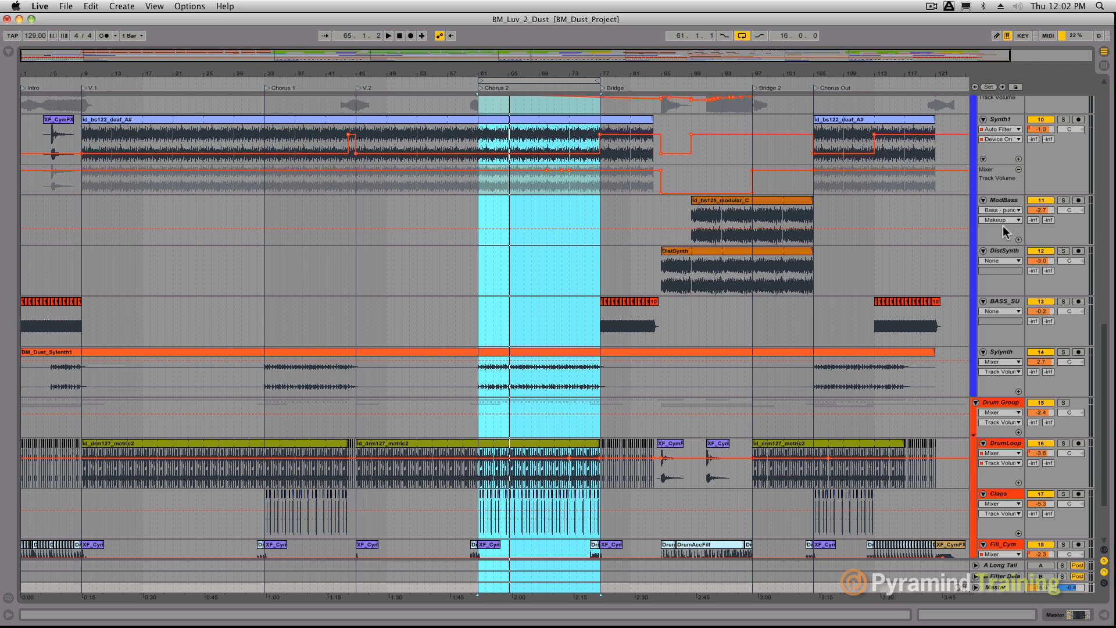
pyautogui.scroll(10, 1005, 232)
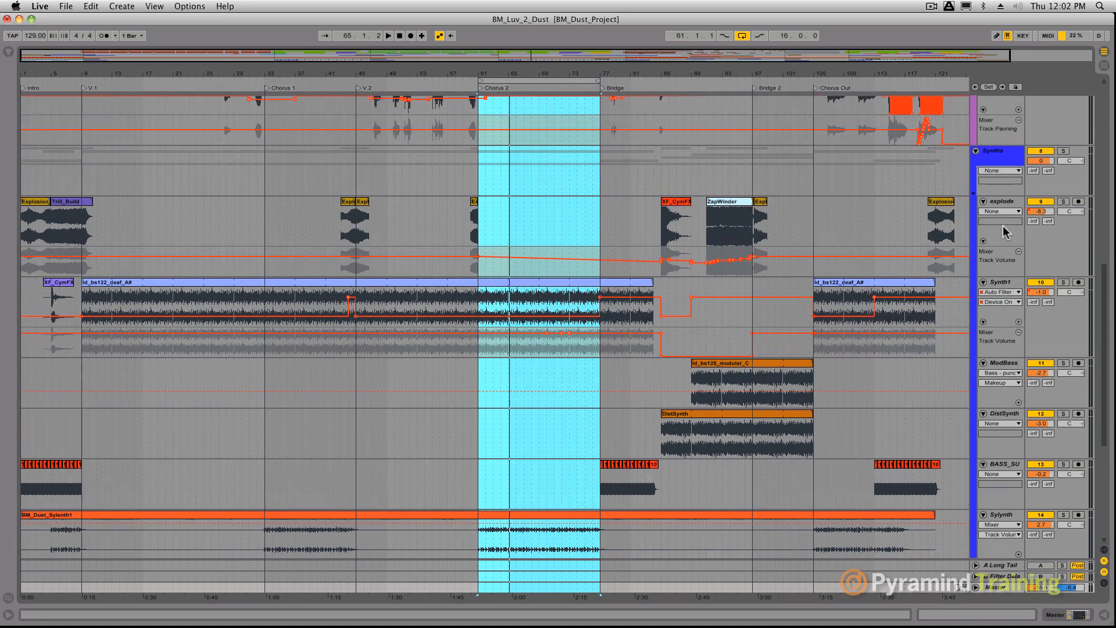
pyautogui.scroll(3, 1006, 231)
pyautogui.scroll(6, 1005, 231)
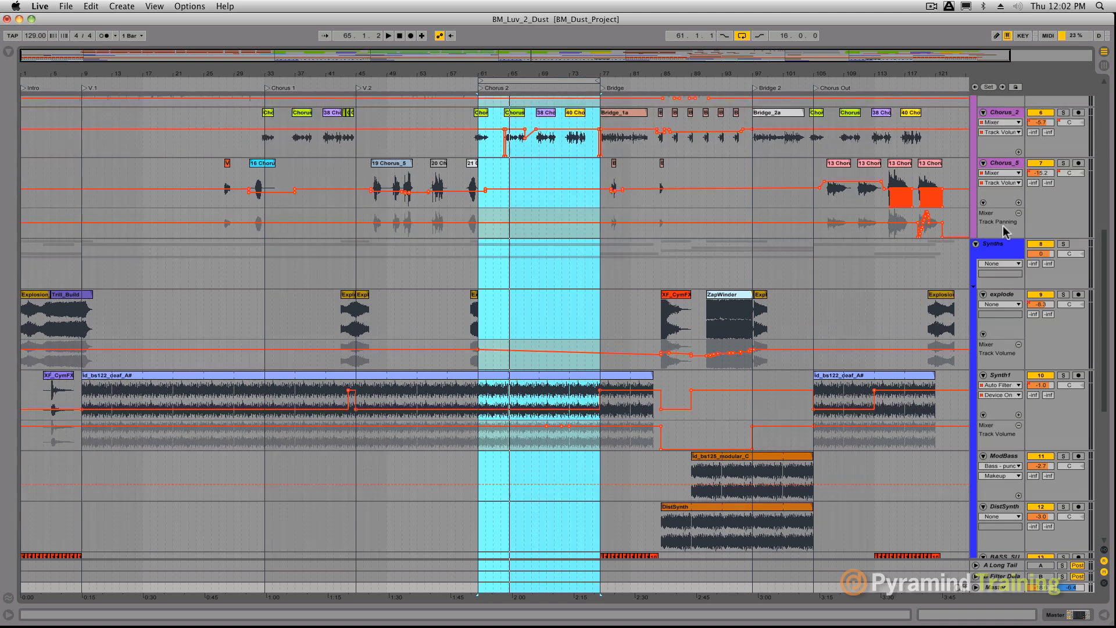
pyautogui.scroll(18, 1005, 231)
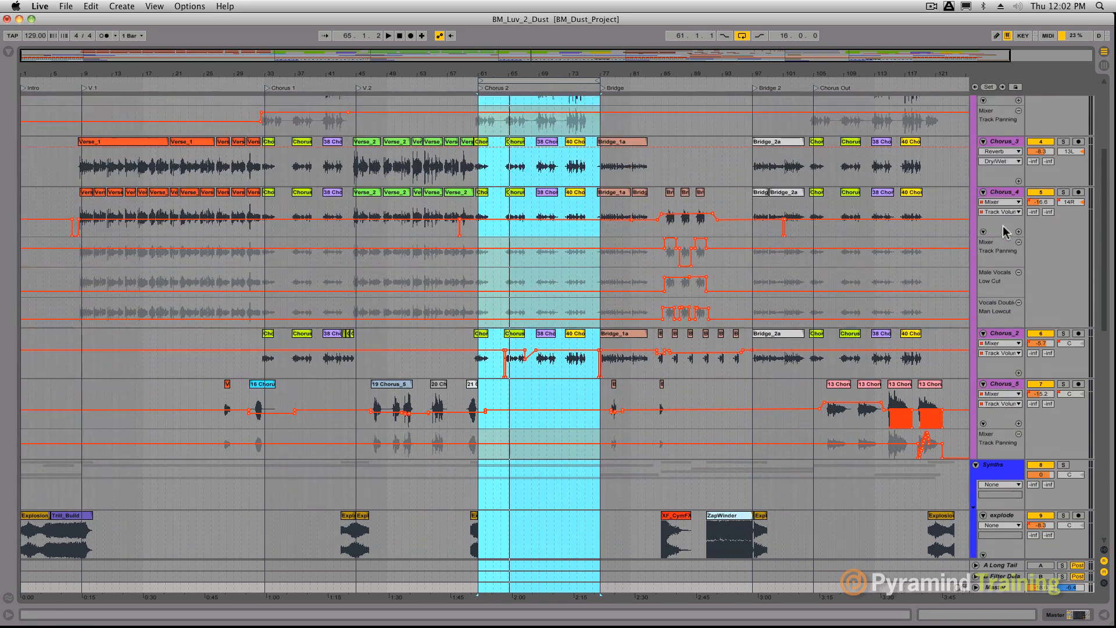
pyautogui.scroll(2, 1006, 232)
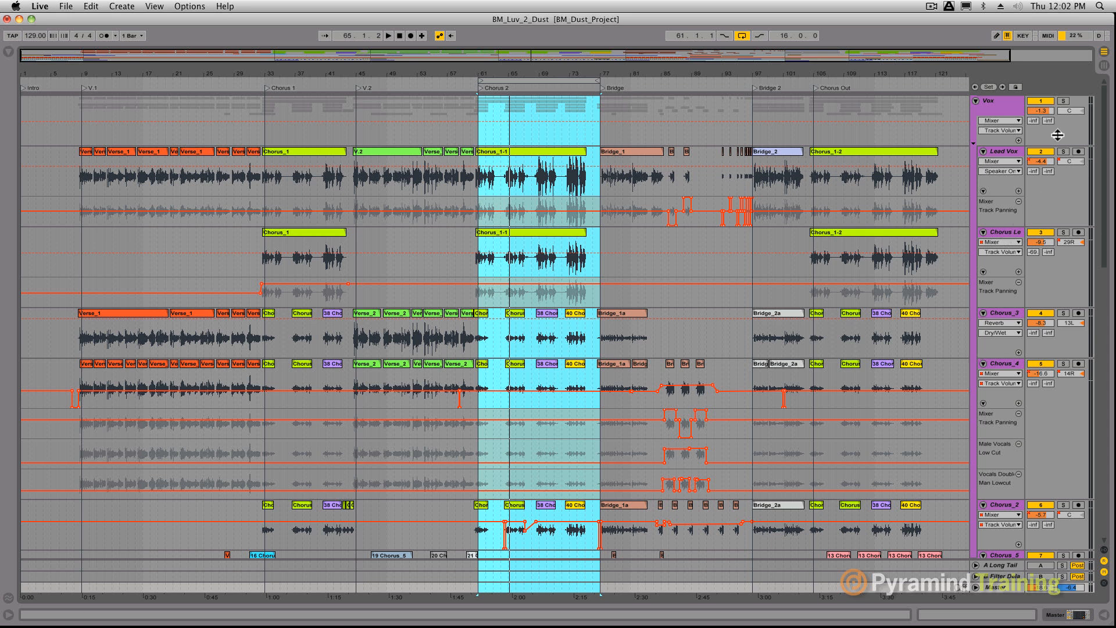
# Solo the Vox group and listen to it from the start of Chorus 2
pyautogui.click(1064, 100)
pyautogui.click(500, 84)
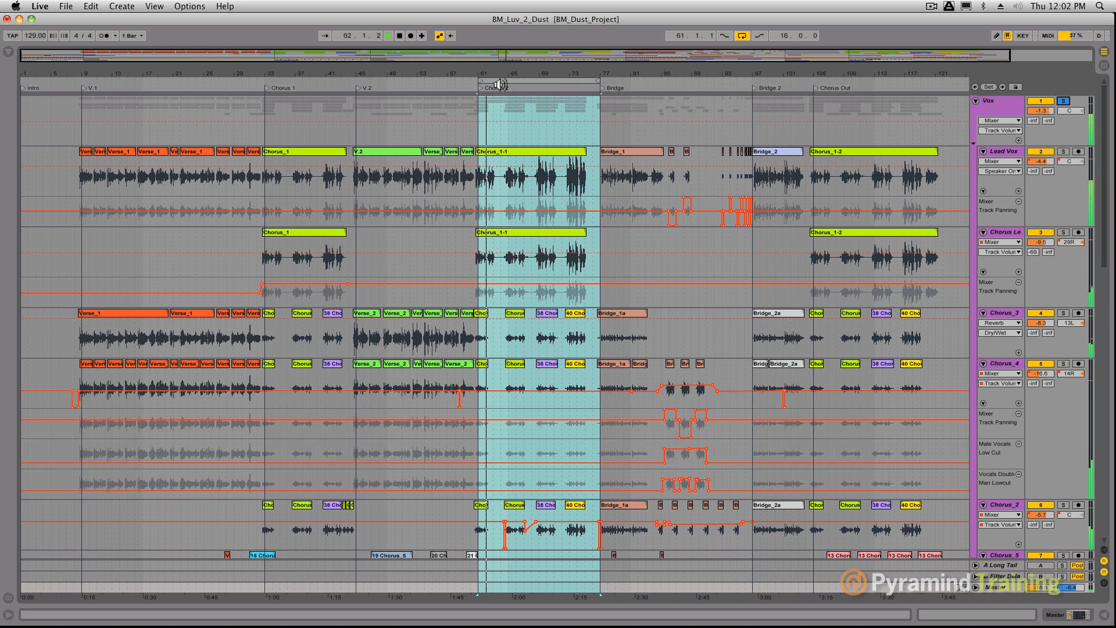
pyautogui.press('space')
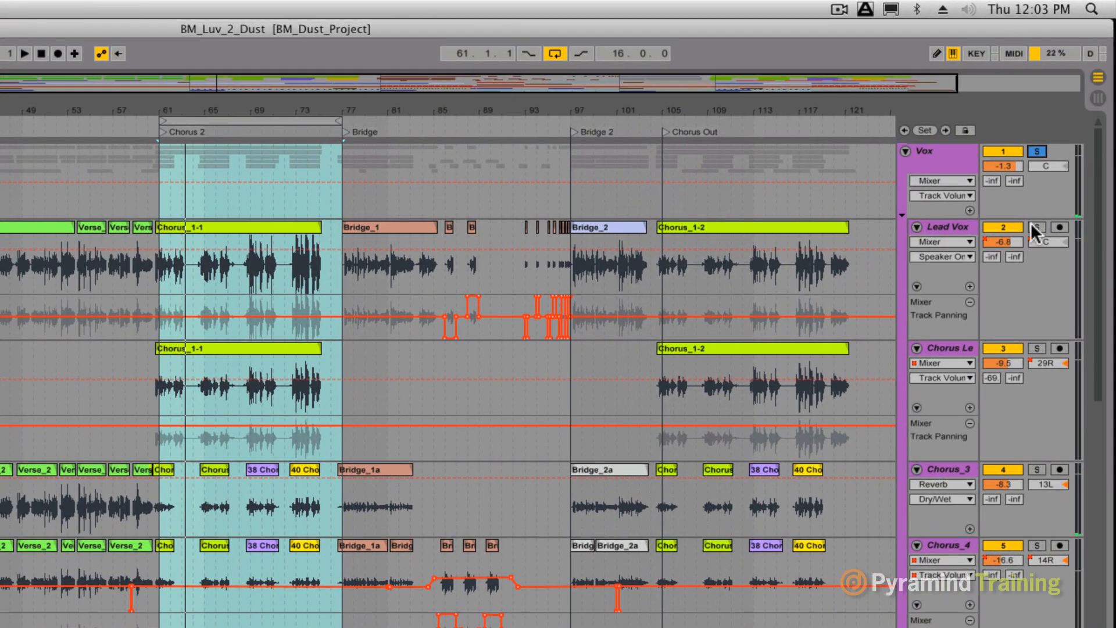
# Solo only the Lead Vox track and listen to it in Chorus 2
pyautogui.click(1063, 152)
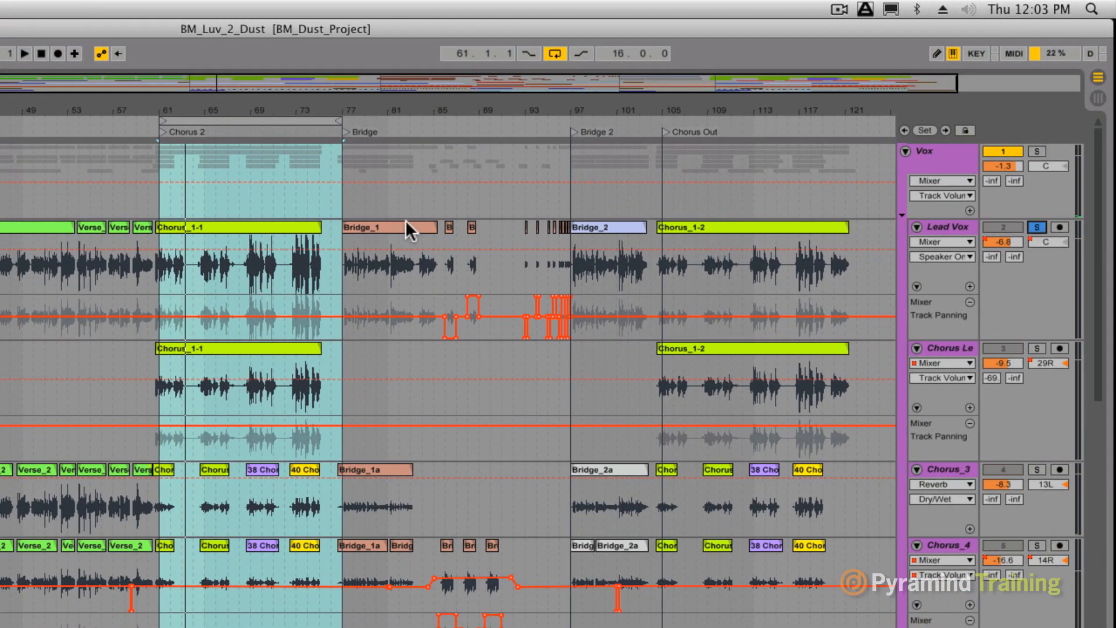
pyautogui.press('space')
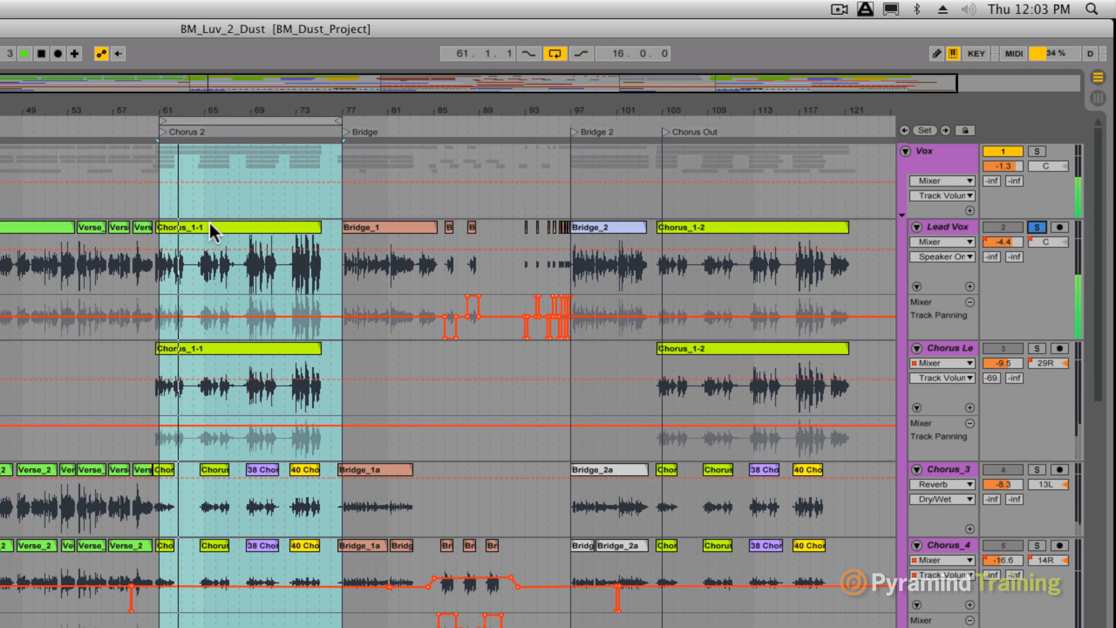
pyautogui.press('space')
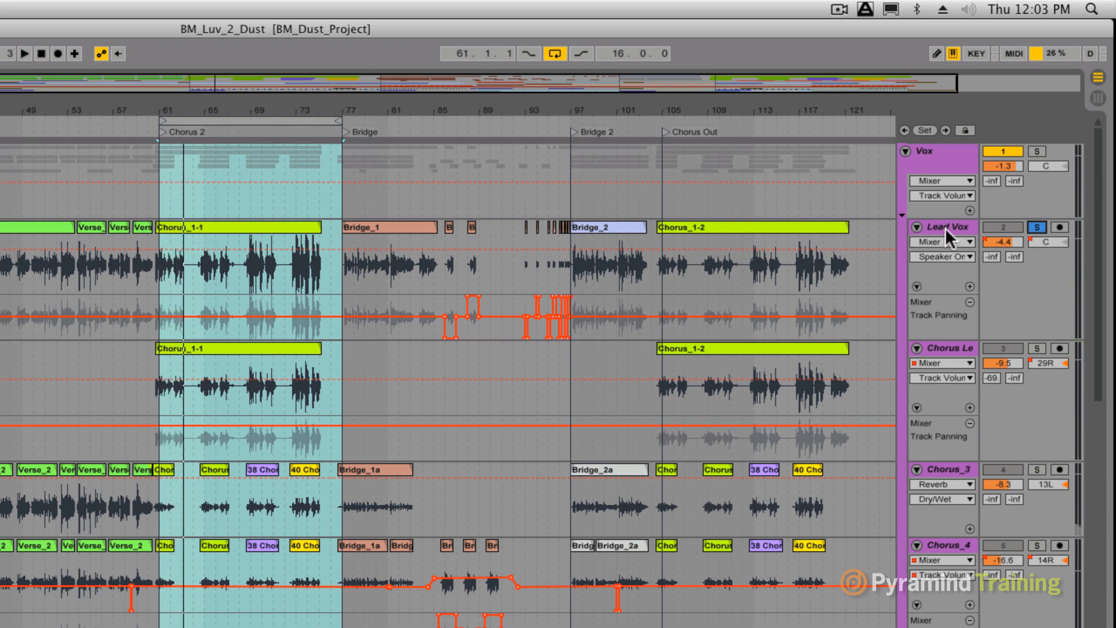
# Inspect the Lead Vox device chain, including the Channel G plug-in window and the Male Vocals rack
pyautogui.click(947, 231)
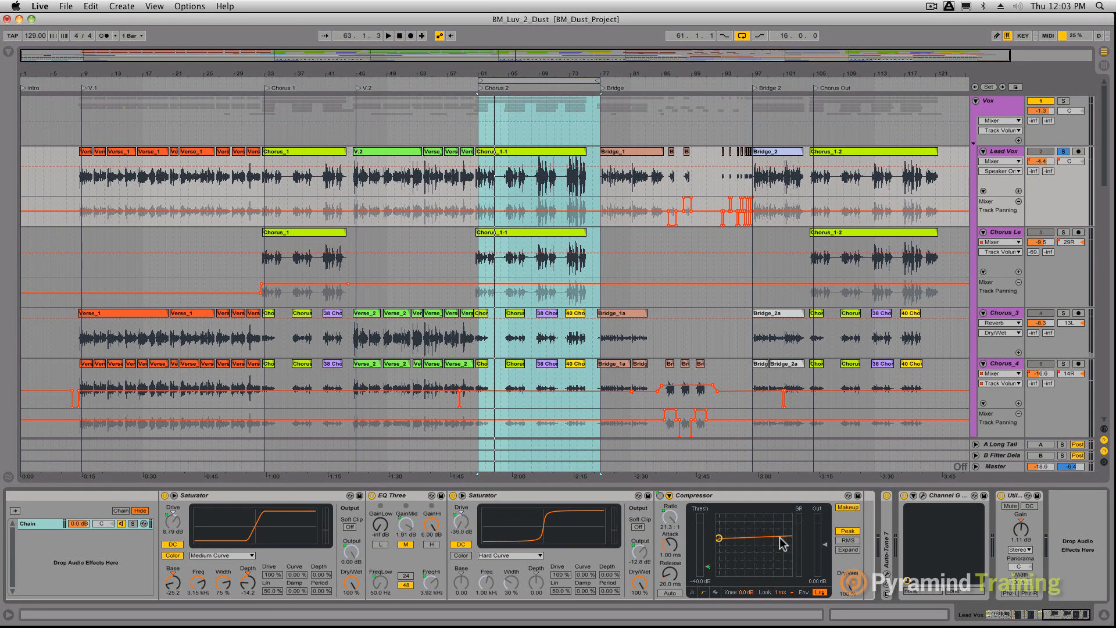
pyautogui.click(922, 496)
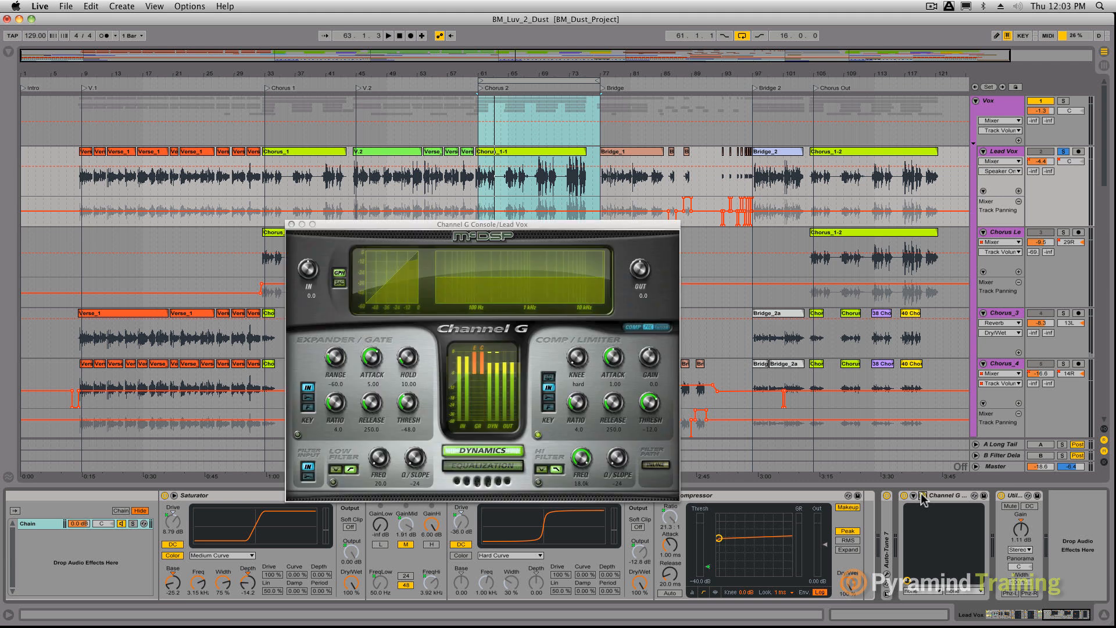
pyautogui.click(291, 224)
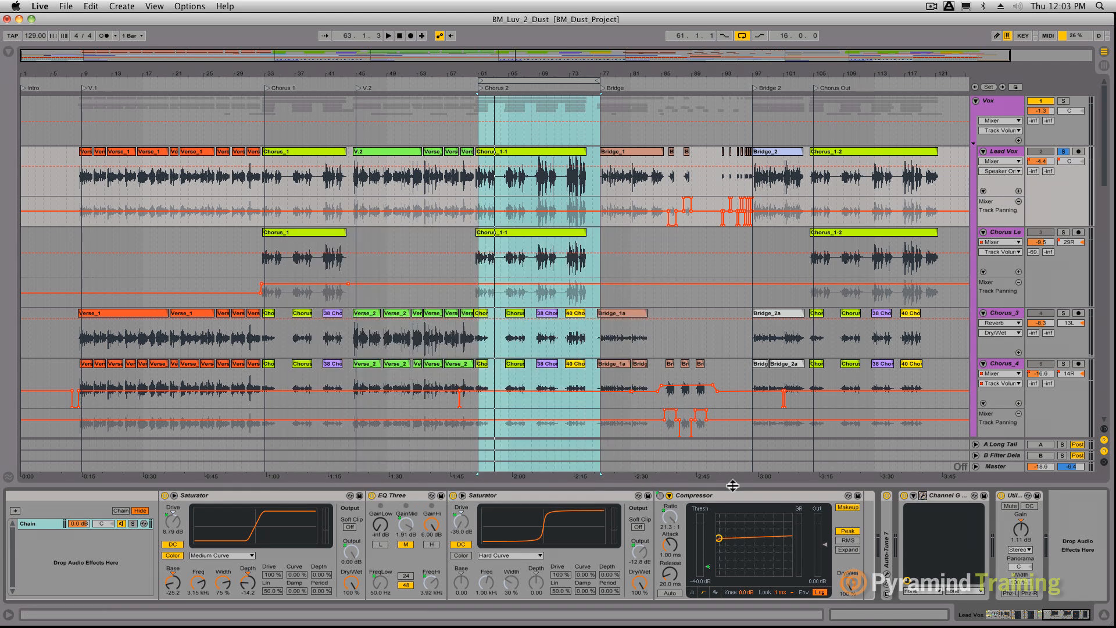
pyautogui.moveTo(1053, 615); pyautogui.dragTo(996, 615)
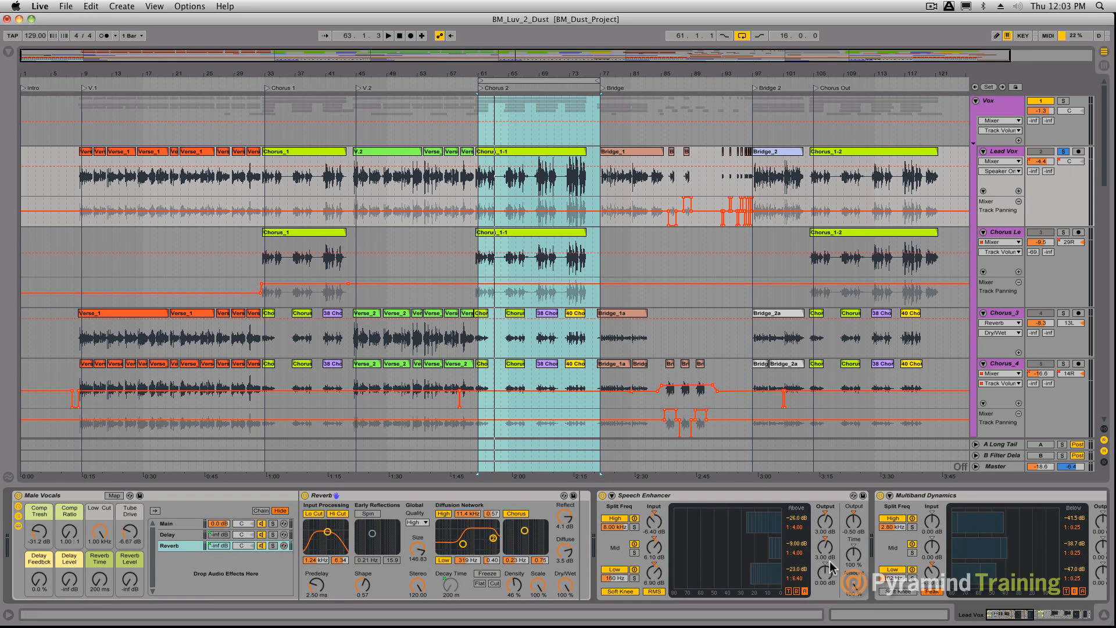
# Unsolo Lead Vox, display the Chorus_3 track's device chain and solo Chorus_3
pyautogui.click(1064, 153)
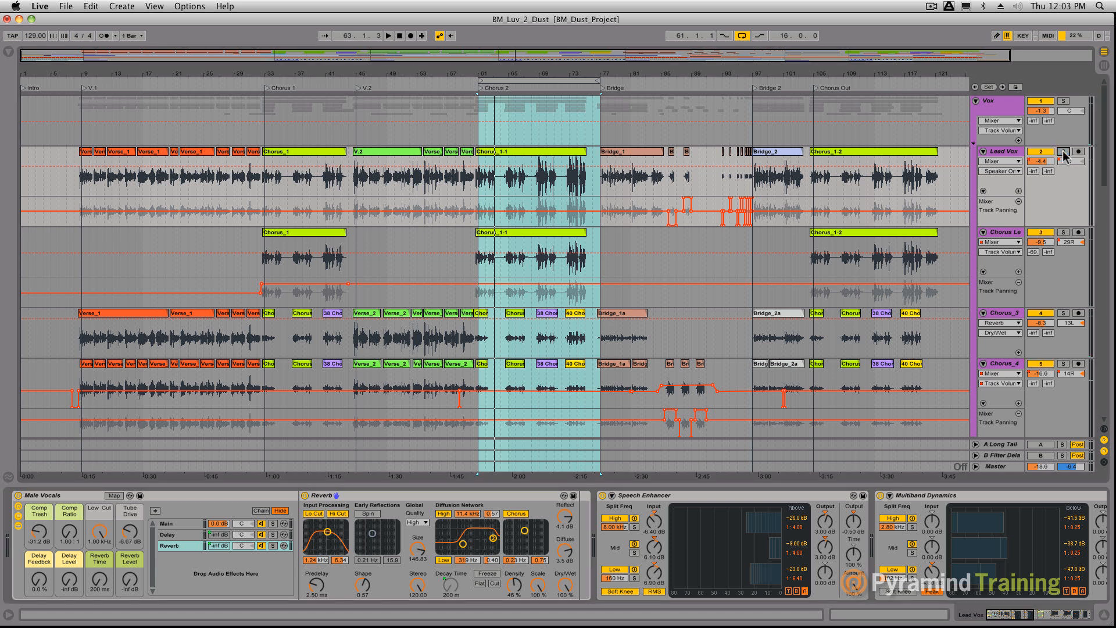
pyautogui.click(999, 153)
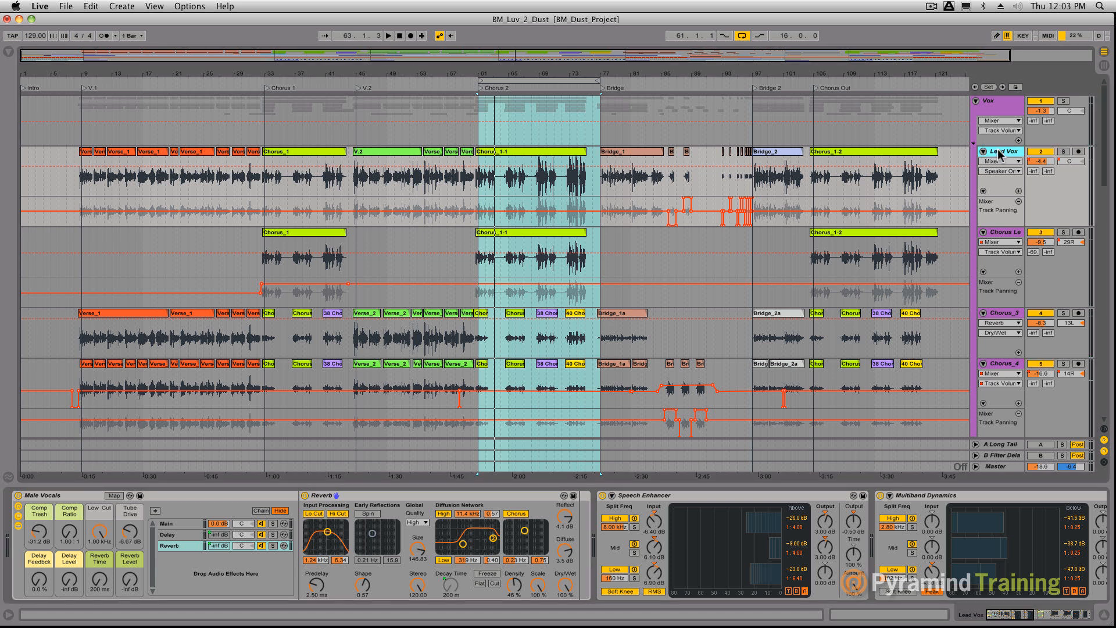
pyautogui.scroll(-3, 994, 256)
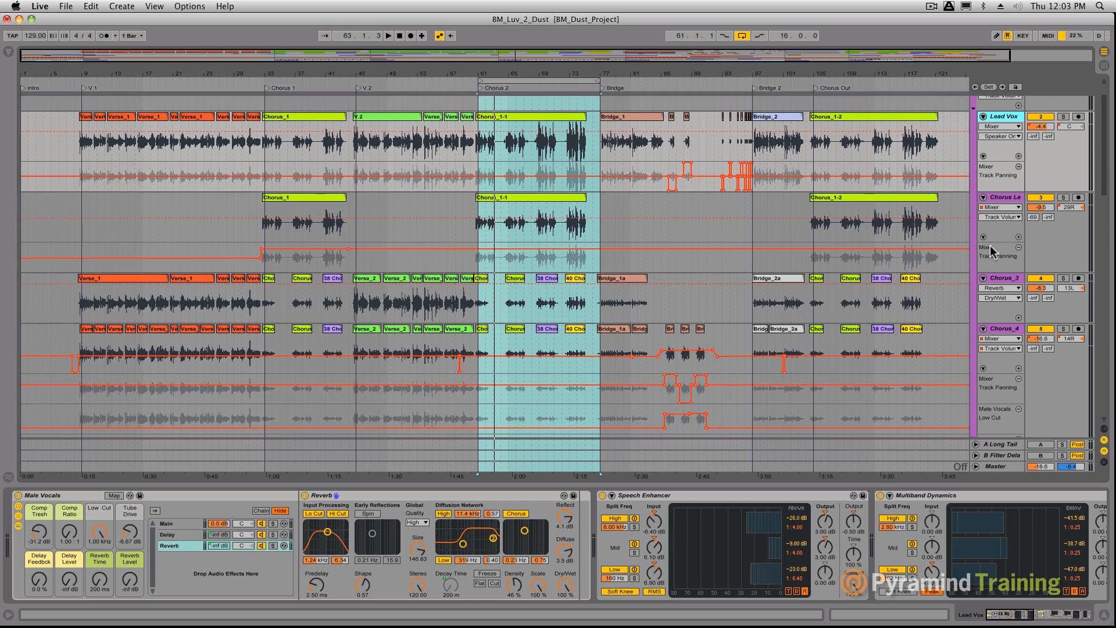
pyautogui.click(997, 278)
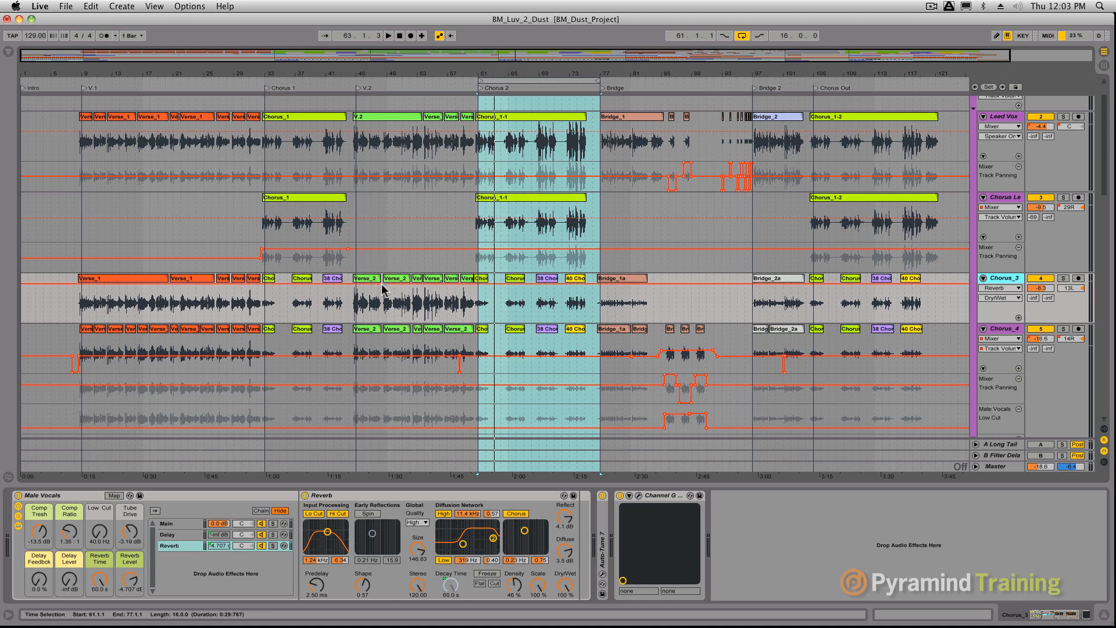
pyautogui.click(1064, 280)
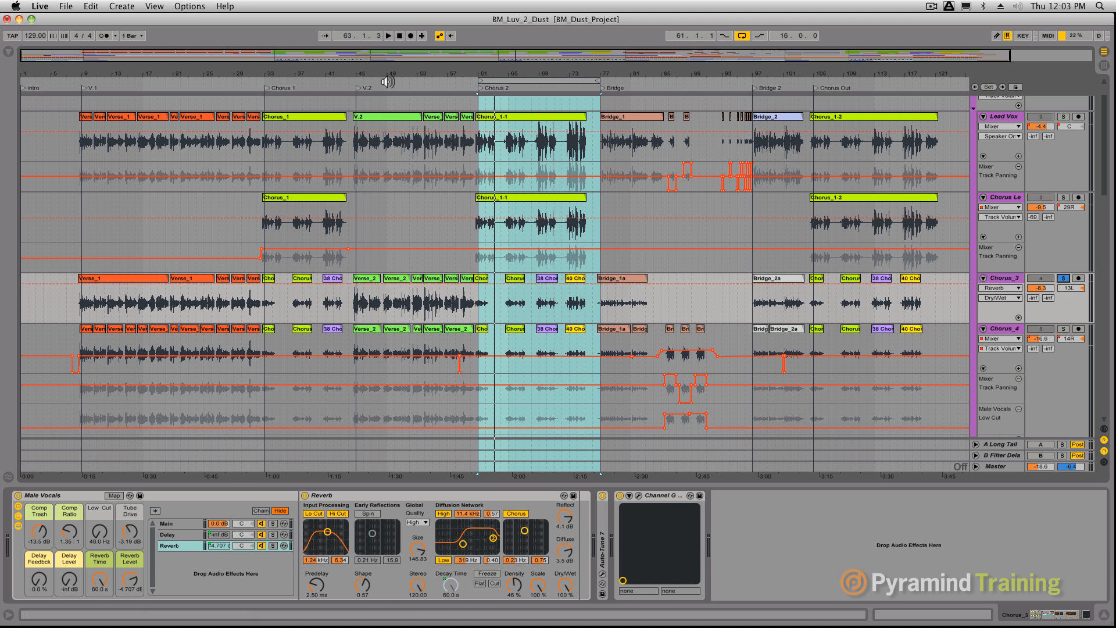
# Loop from the V.2 locator to the next locator and listen to the soloed Chorus_3 track in verse 2
pyautogui.rightClick(360, 93)
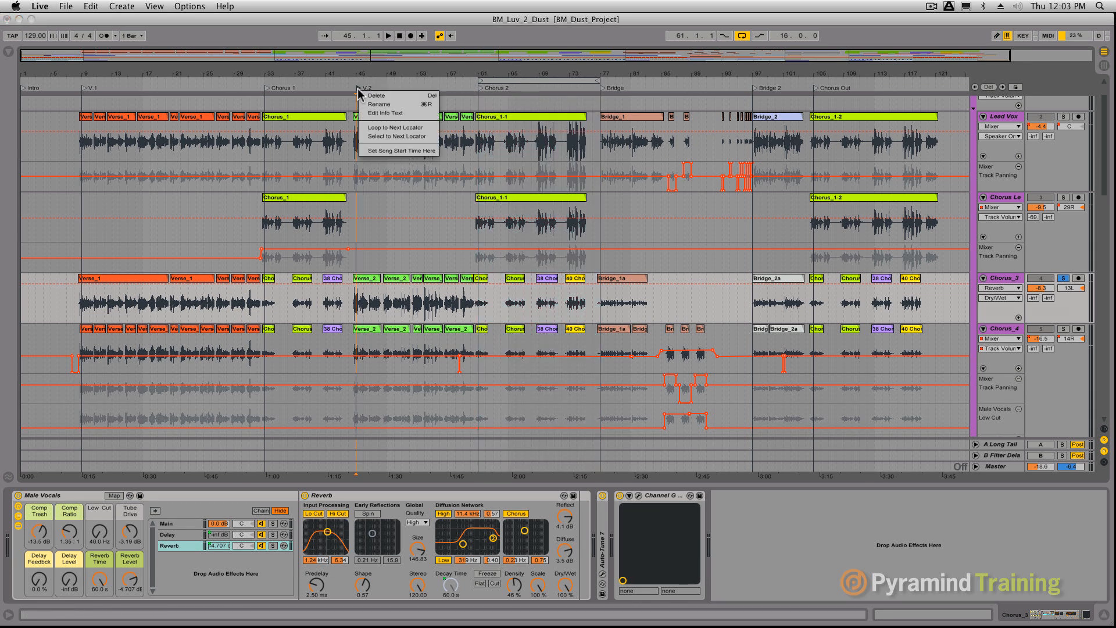
pyautogui.click(390, 128)
pyautogui.press('space')
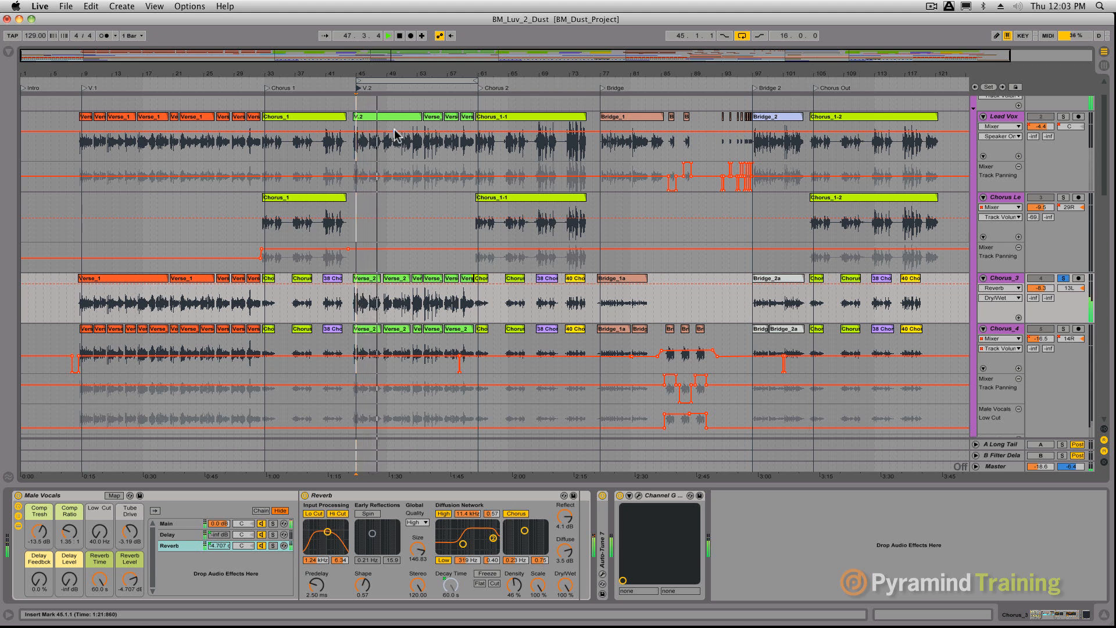
pyautogui.press('space')
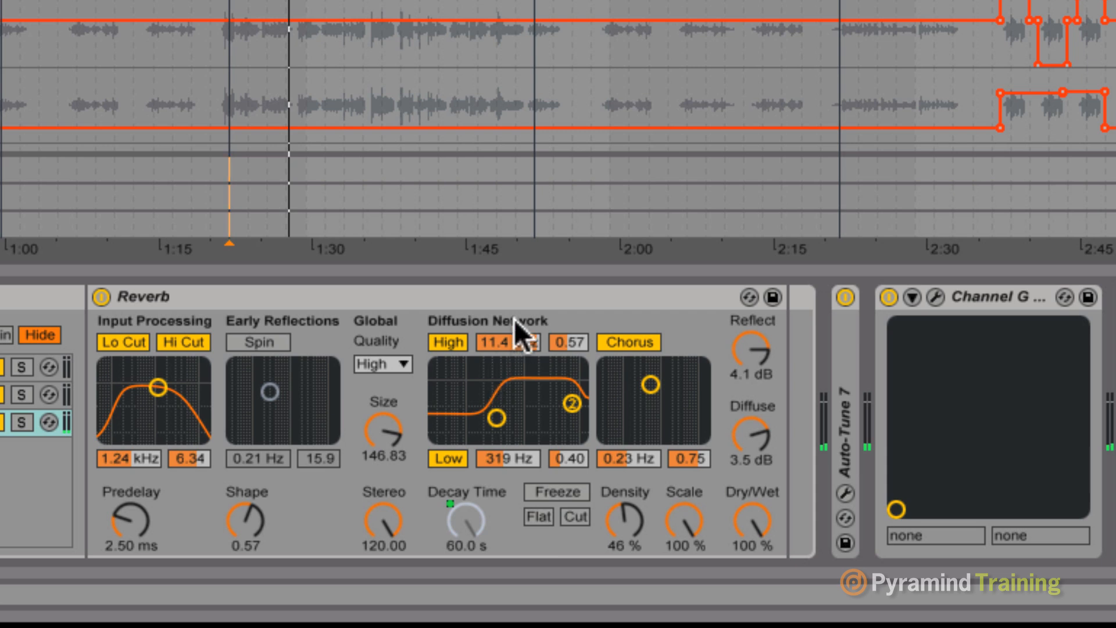
# Unsolo Chorus_3, listen to the soloed Vox group in the V.2 loop, and release the group's solo
pyautogui.scroll(5, 531, 223)
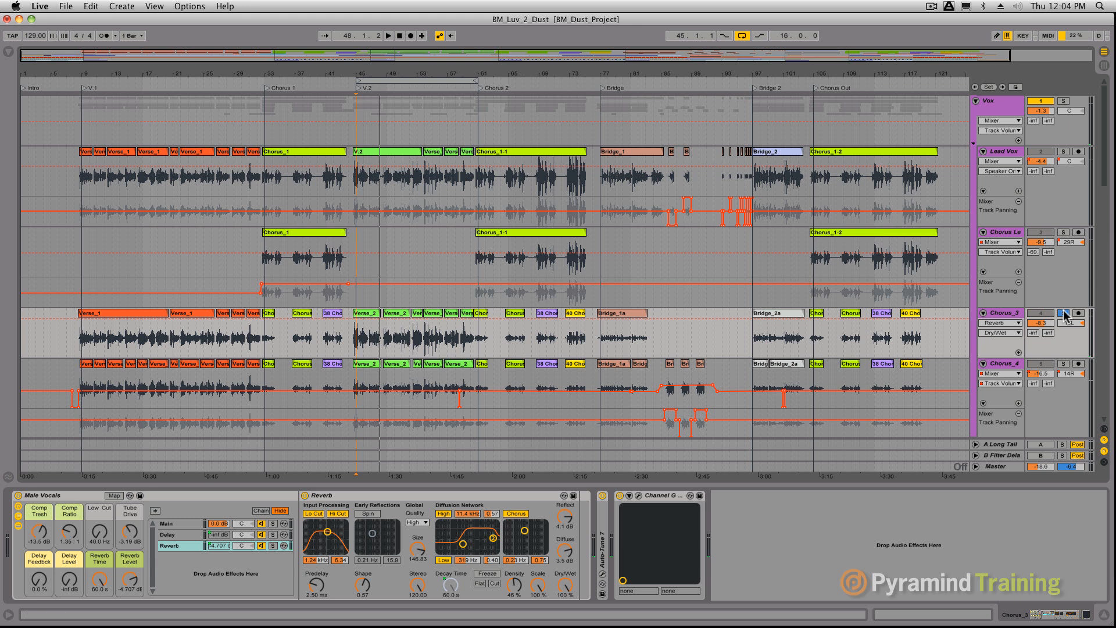
pyautogui.click(1063, 313)
pyautogui.click(1063, 313)
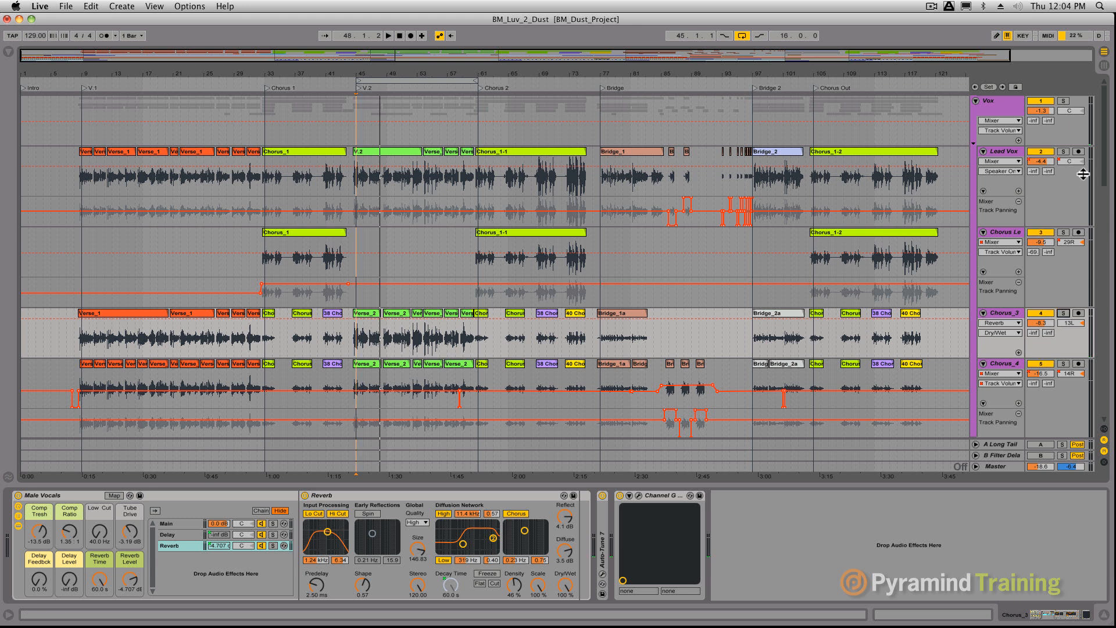
pyautogui.click(1064, 102)
pyautogui.click(395, 79)
pyautogui.press('space')
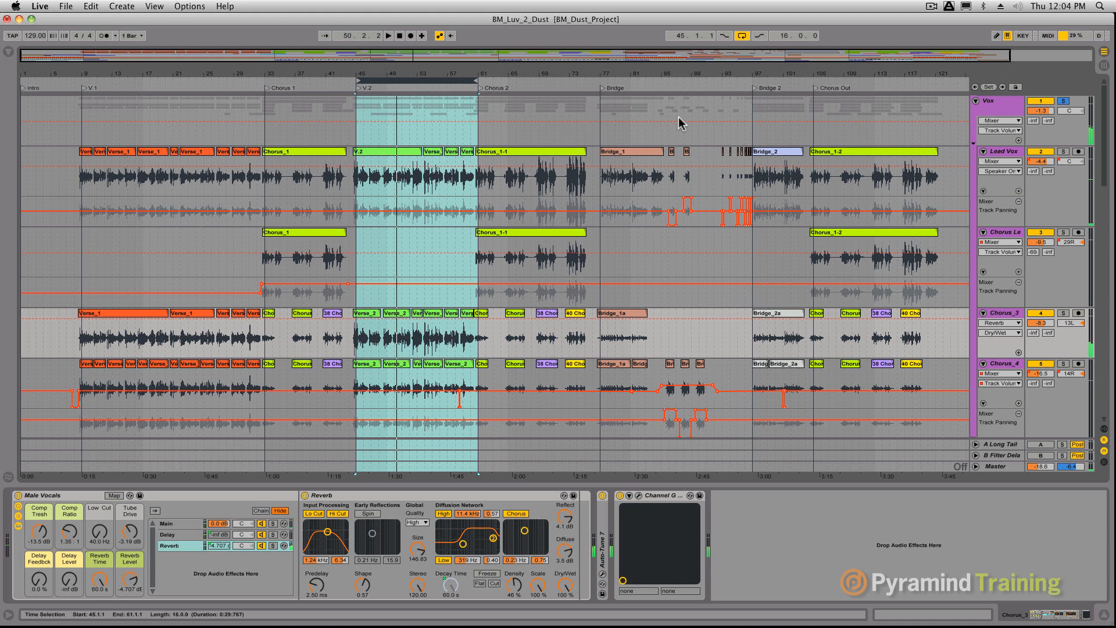
pyautogui.click(1063, 103)
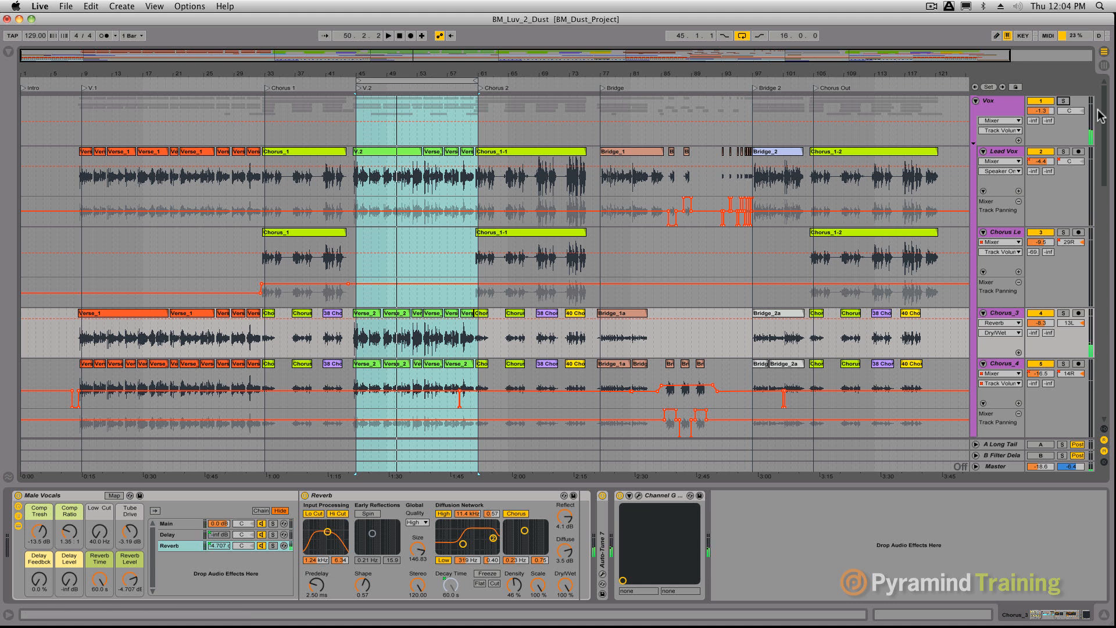
# Inspect the Chorus Lead Vox Double track's Vocals Doubled rack and its EQ Eight, selecting the Chorus_1 clip and EQ band 2
pyautogui.moveTo(1103, 121); pyautogui.dragTo(1105, 127)
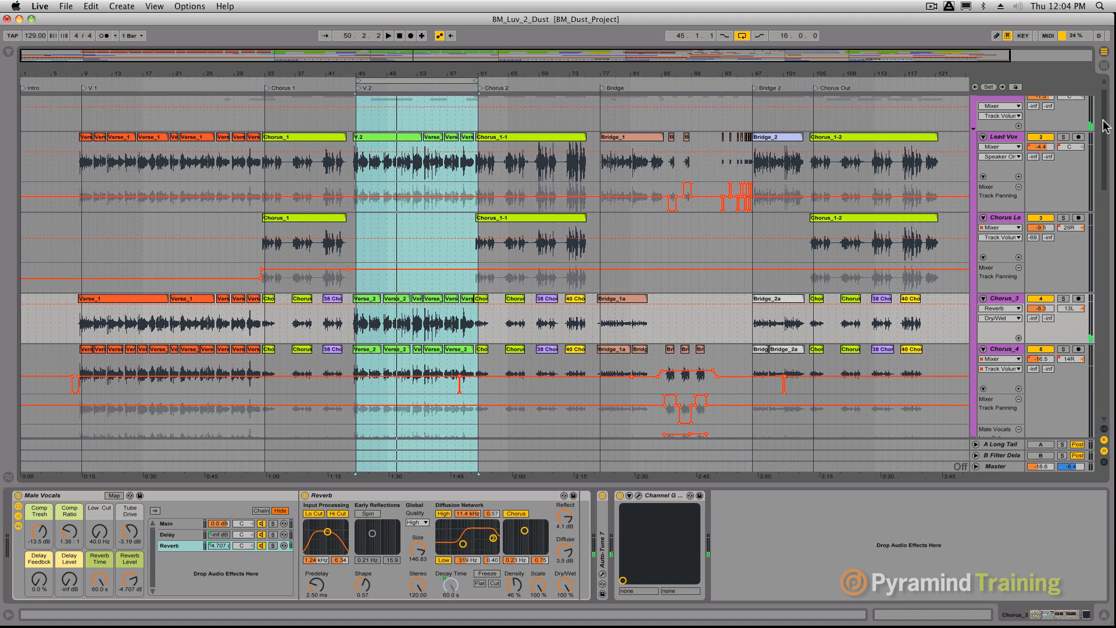
pyautogui.moveTo(1104, 127); pyautogui.dragTo(1106, 132)
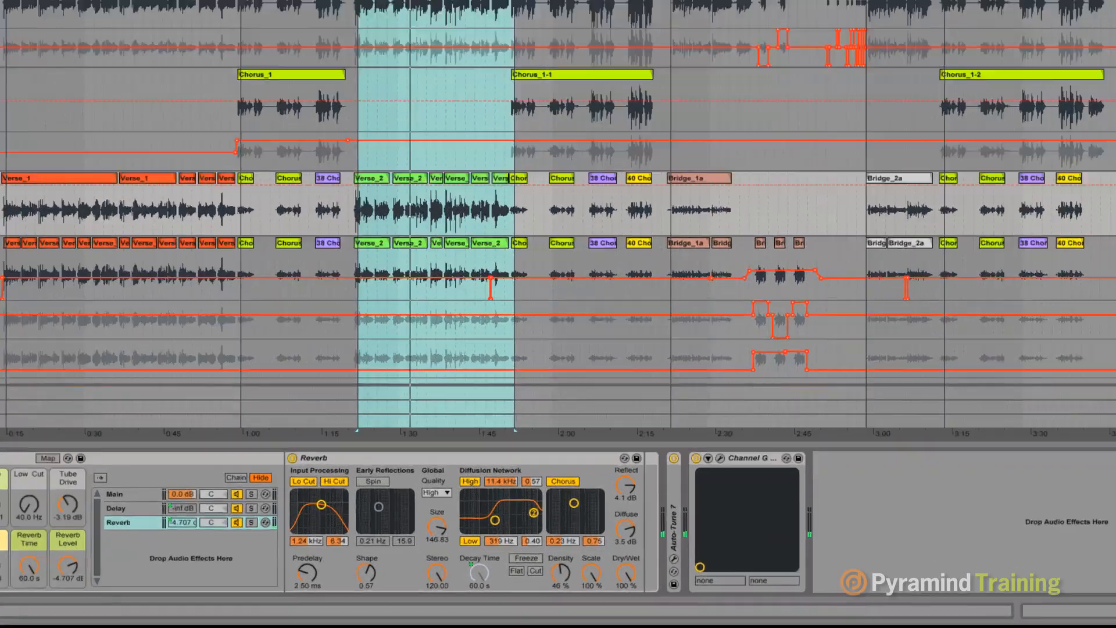
pyautogui.click(1005, 196)
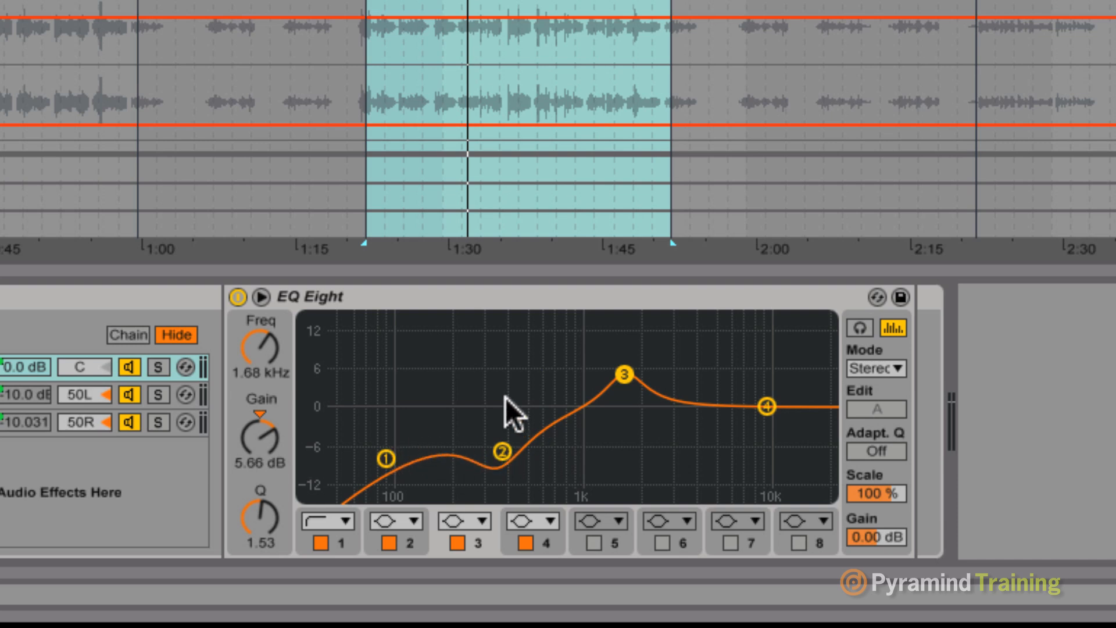
pyautogui.scroll(-3, 535, 138)
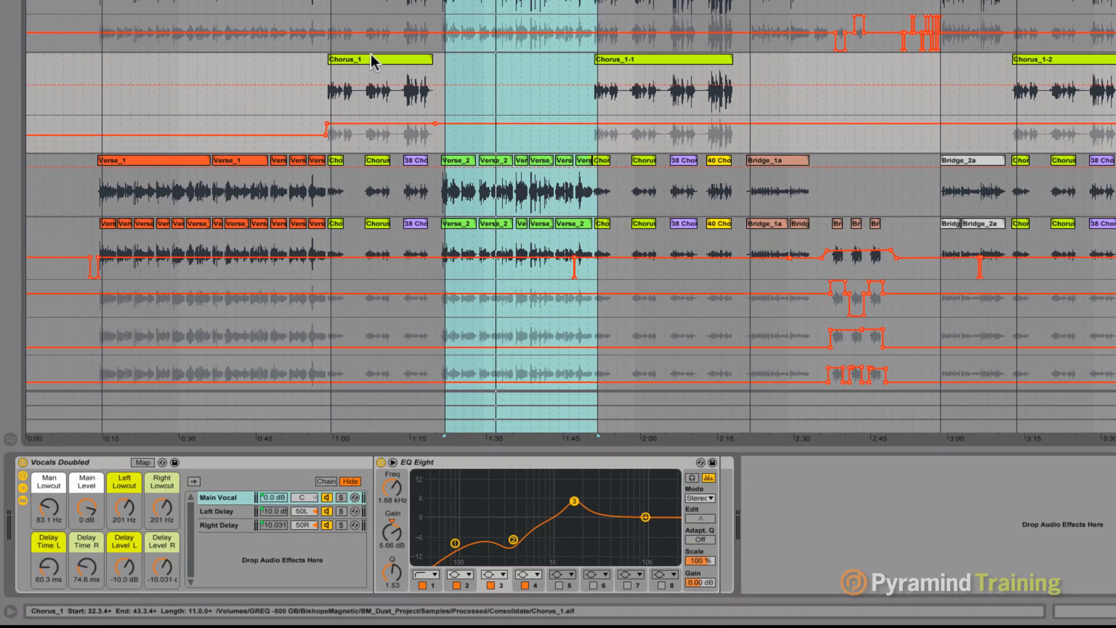
pyautogui.click(369, 54)
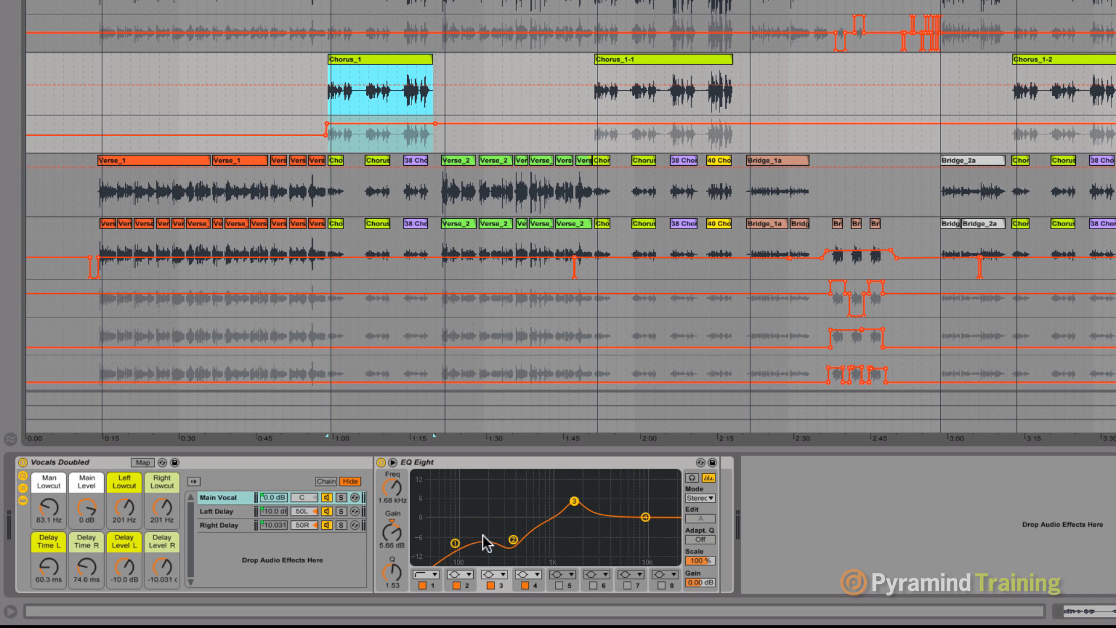
pyautogui.click(513, 540)
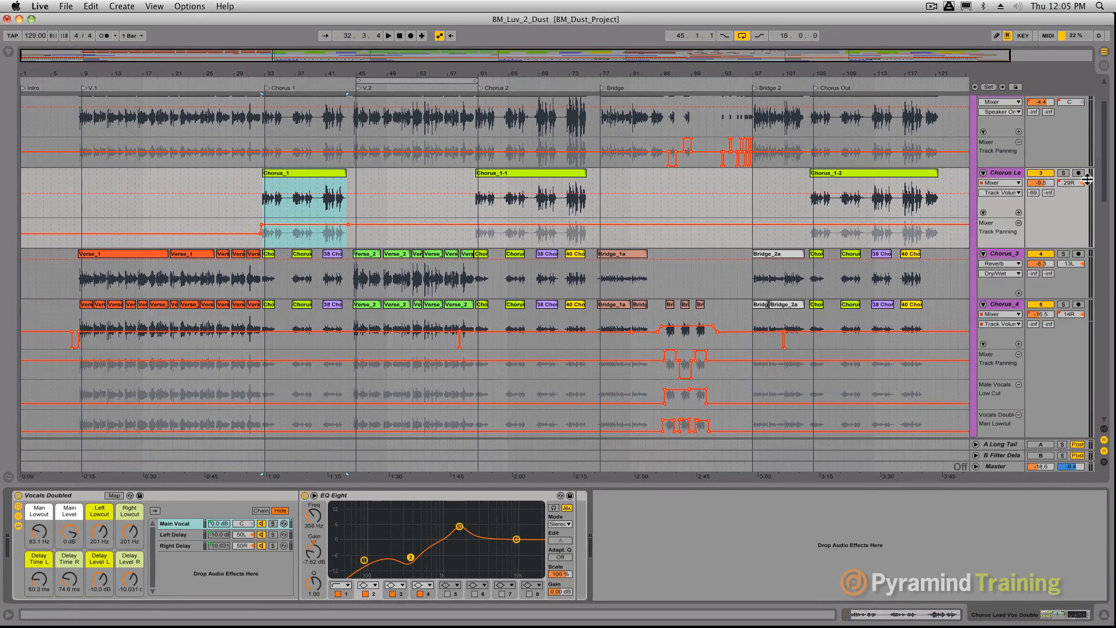
# Solo Chorus Lead Vox Double and listen to it in Chorus 1, adding Lead Vox to the solo during playback
pyautogui.click(1064, 174)
pyautogui.press('space')
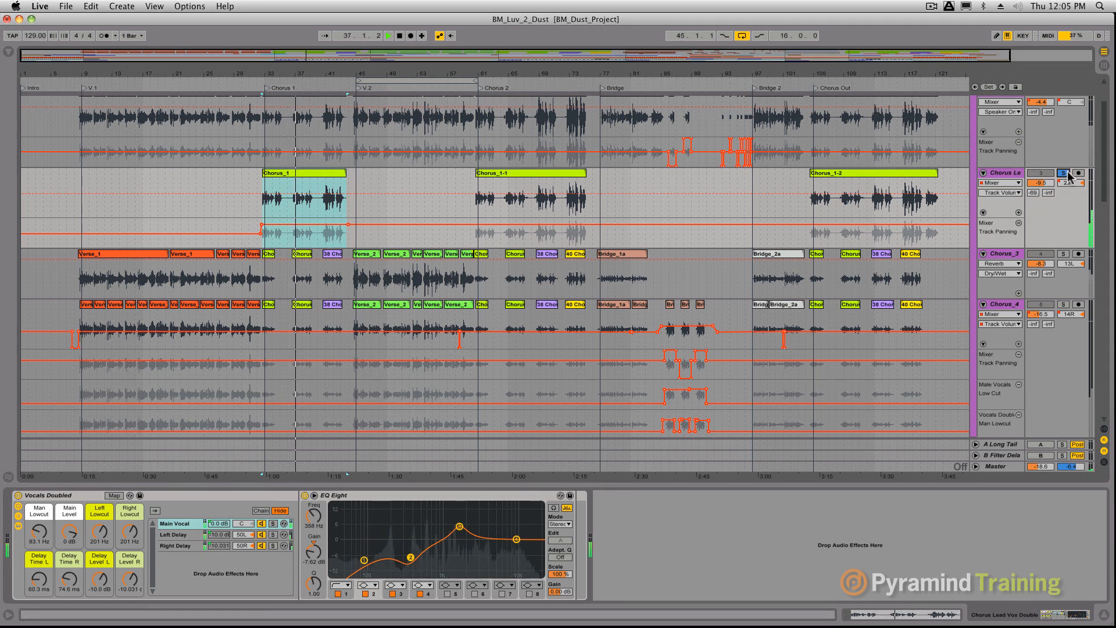
pyautogui.scroll(2, 1055, 126)
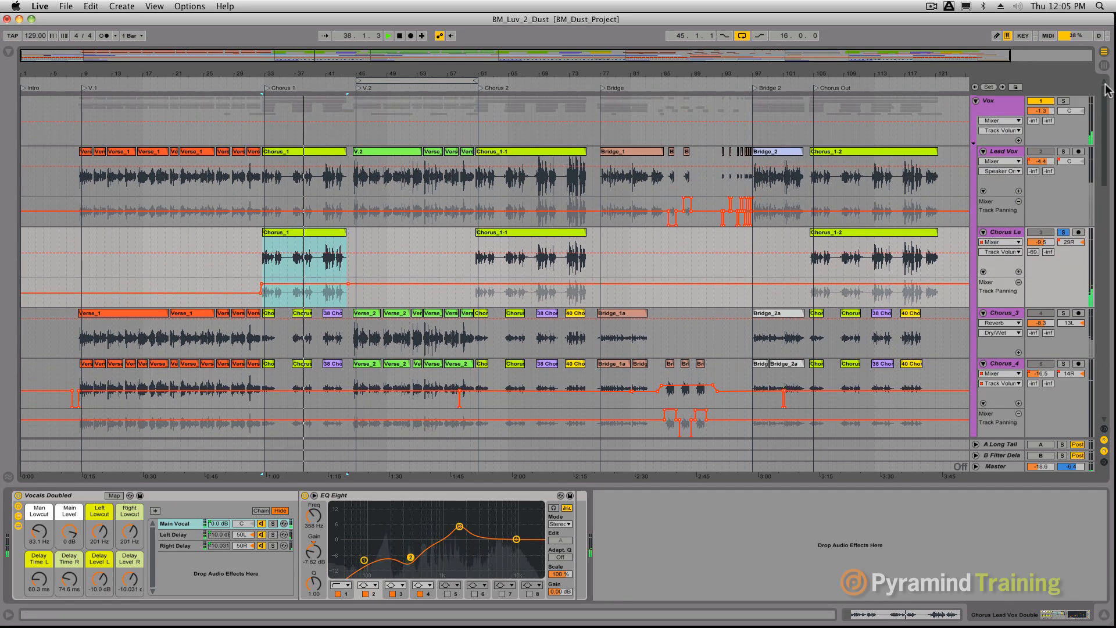
pyautogui.click(1063, 152)
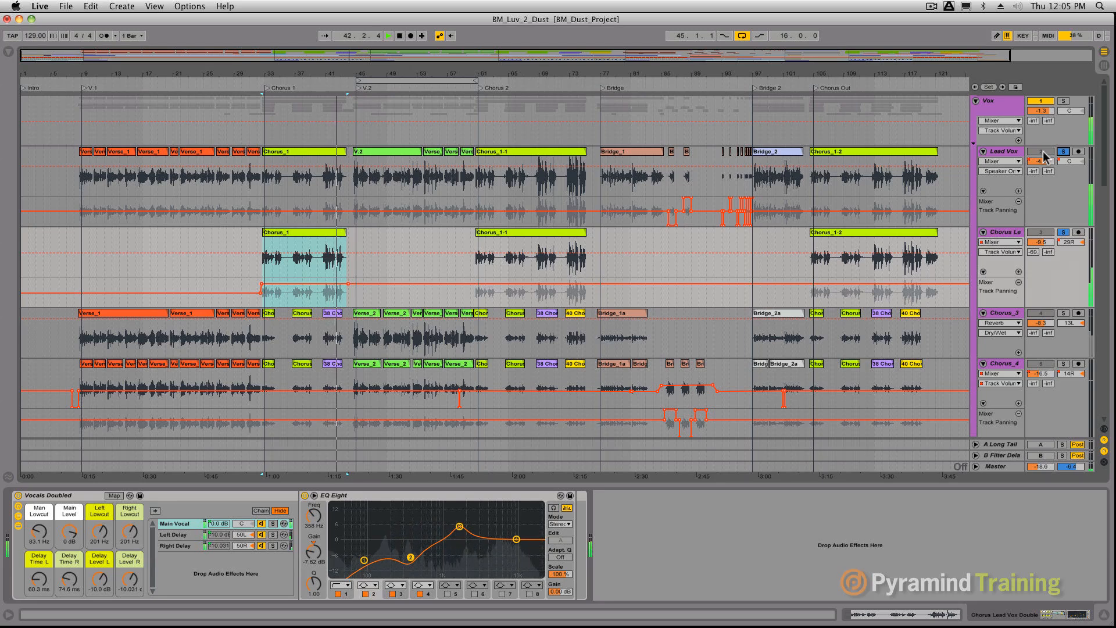
pyautogui.press('space')
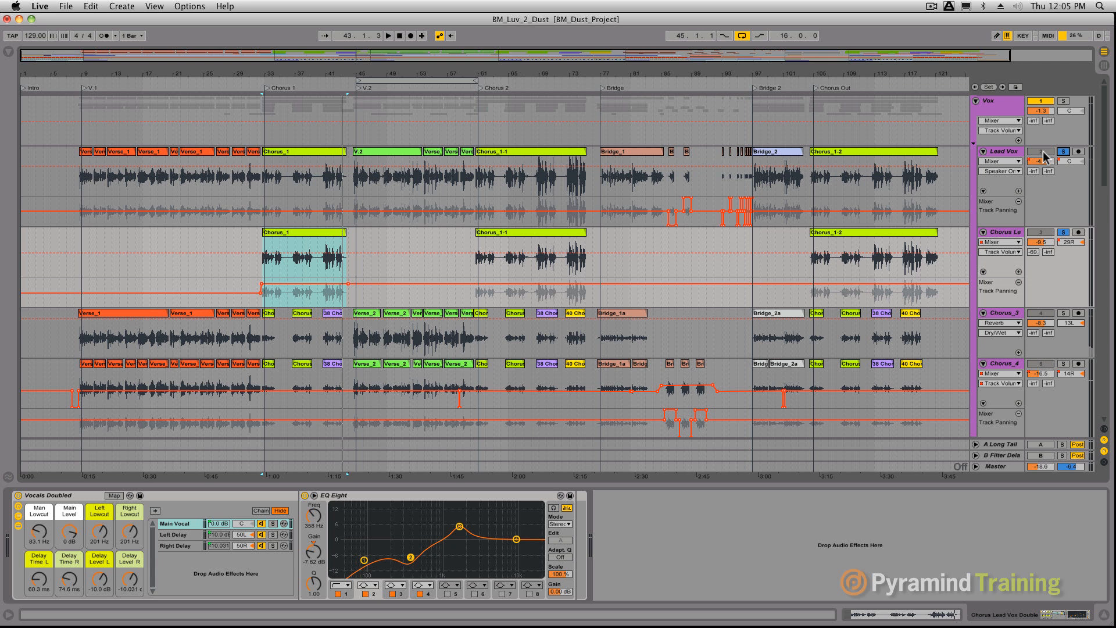
# Unsolo the vocal tracks, bring the Synths group tracks into view and play the full mix from the Bridge locator
pyautogui.click(1064, 151)
pyautogui.moveTo(1106, 185); pyautogui.dragTo(1106, 235)
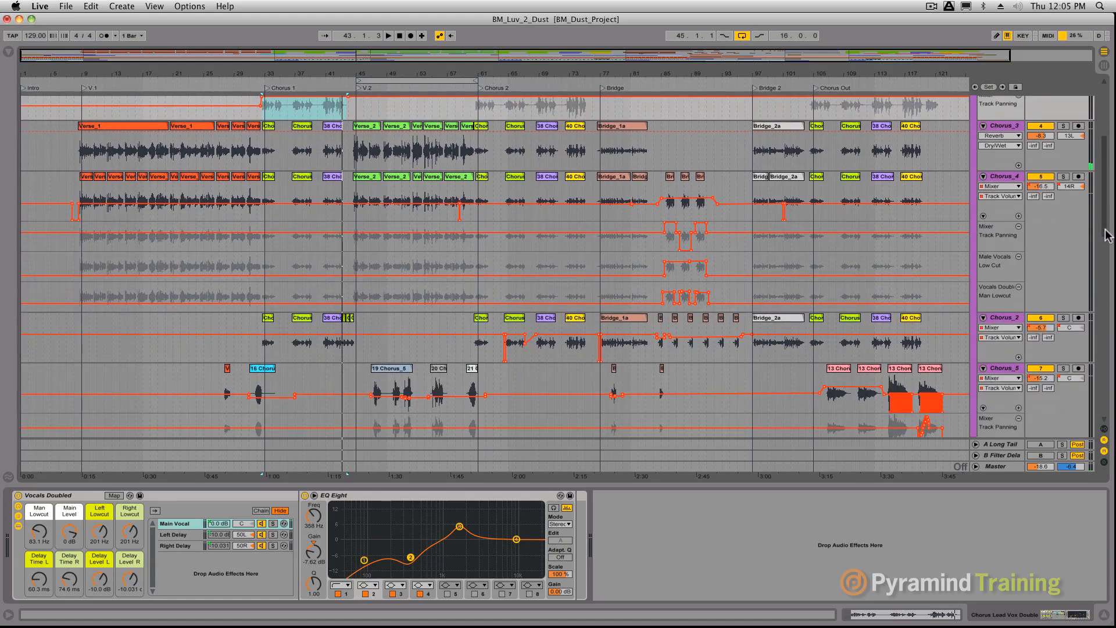
pyautogui.moveTo(1106, 235); pyautogui.dragTo(1108, 329)
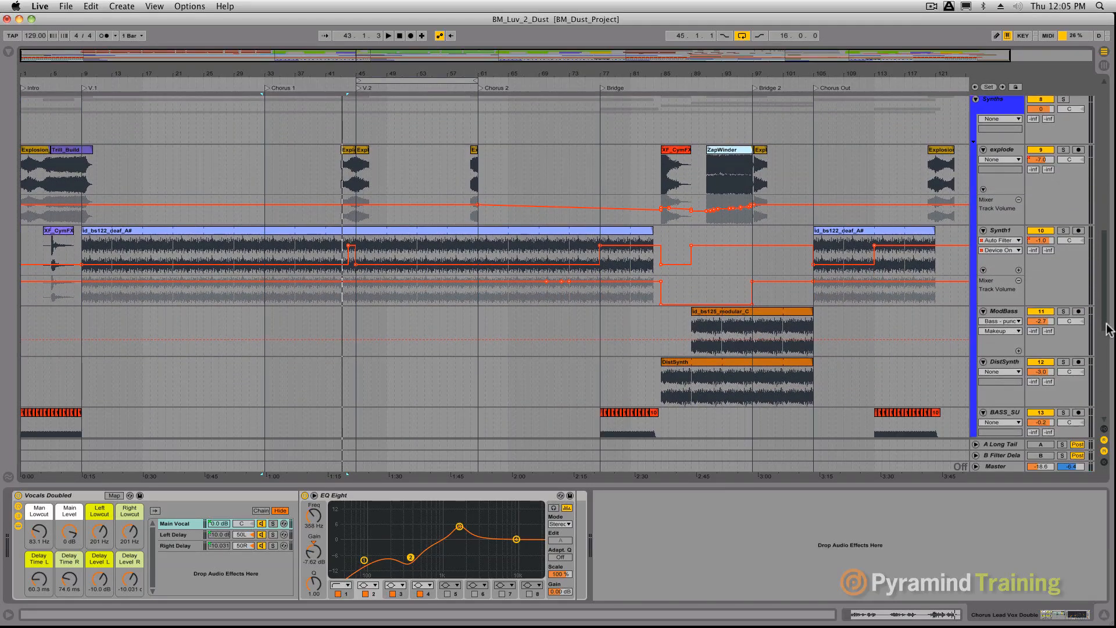
pyautogui.moveTo(1107, 329); pyautogui.dragTo(1108, 337)
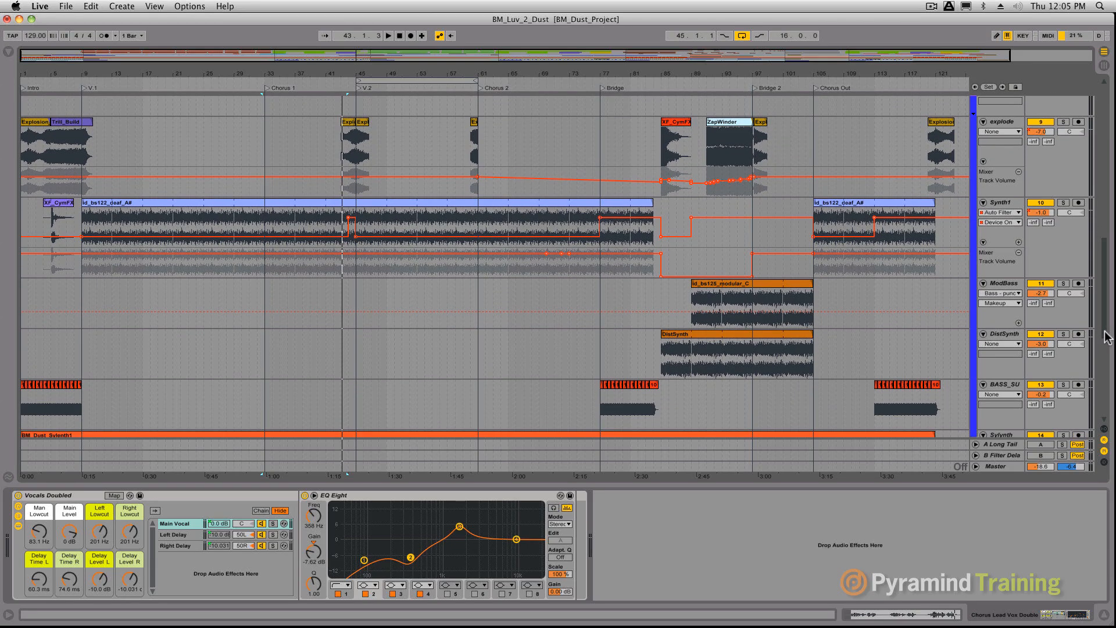
pyautogui.moveTo(1108, 337); pyautogui.dragTo(1108, 340)
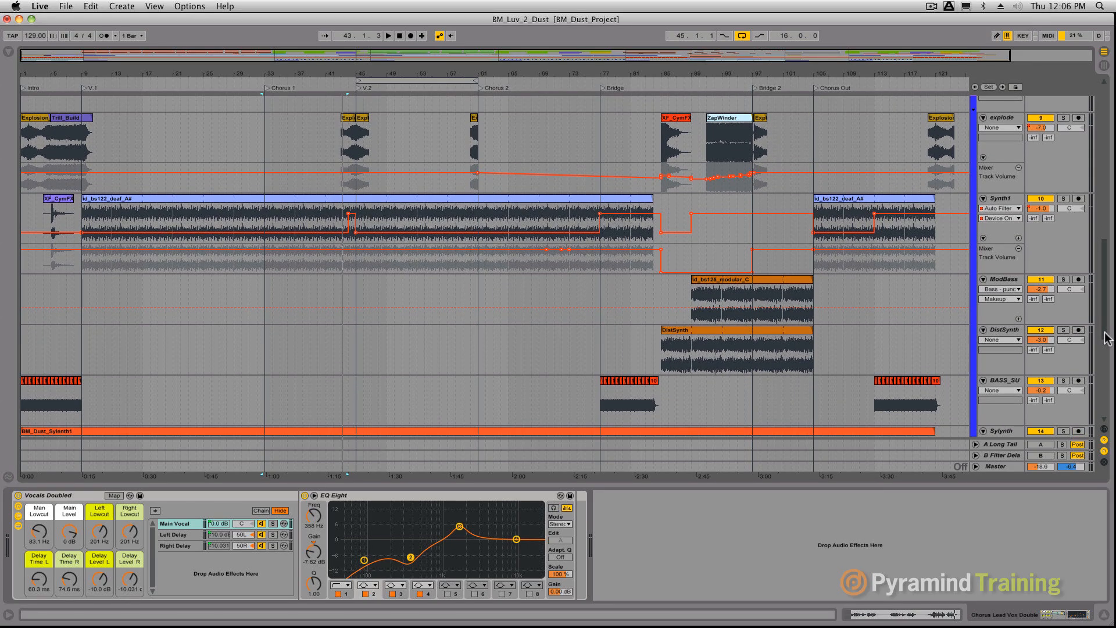
pyautogui.click(601, 88)
pyautogui.press('space')
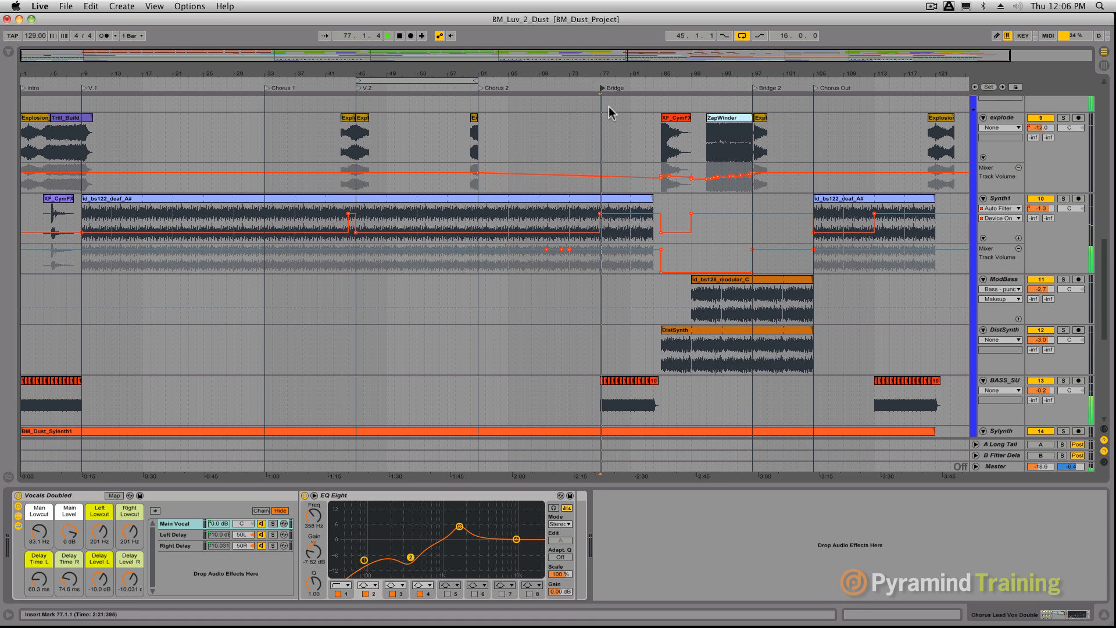
# Solo the BASS_SU track and listen to its BASS_MOCK-1 clips in the Bridge
pyautogui.click(1067, 382)
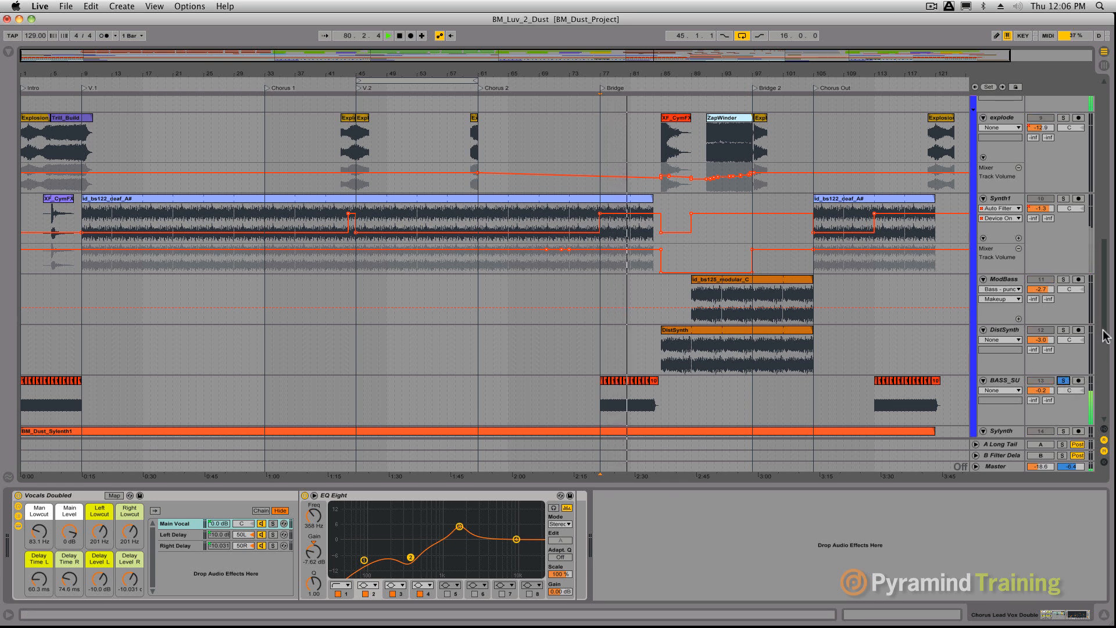
pyautogui.scroll(-2, 1105, 344)
pyautogui.scroll(-1, 1105, 344)
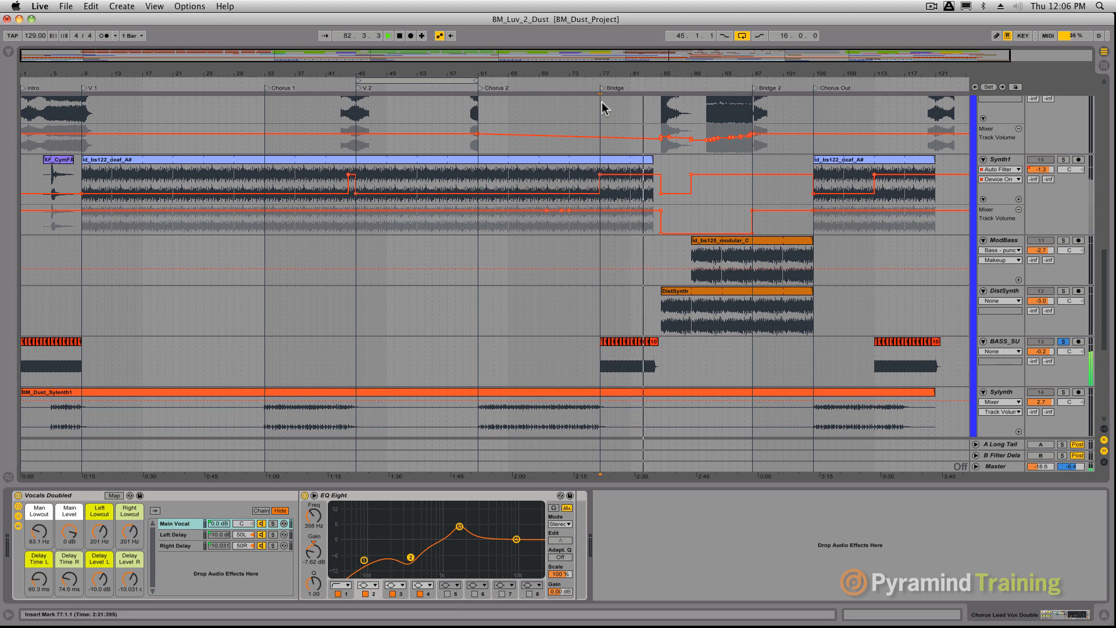
pyautogui.click(618, 79)
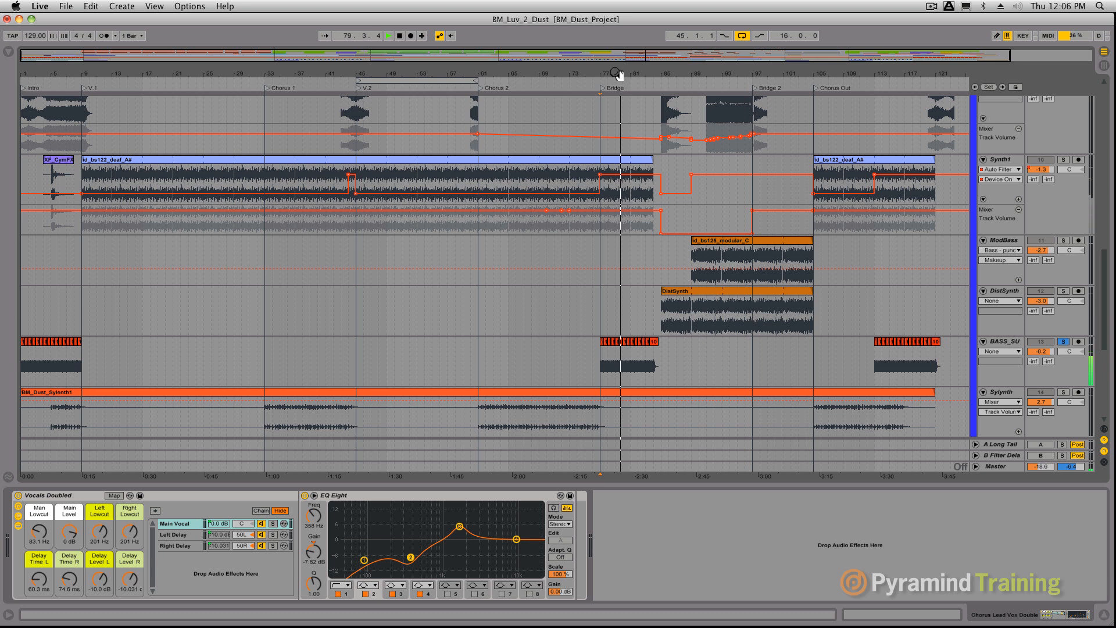
pyautogui.moveTo(616, 71); pyautogui.dragTo(609, 145)
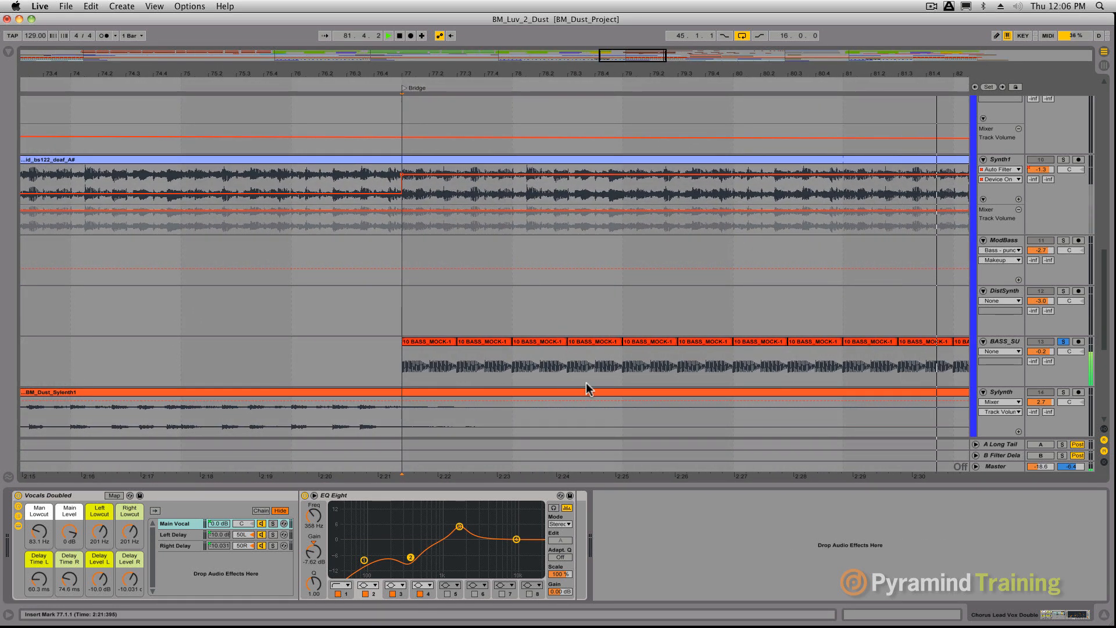
pyautogui.press('space')
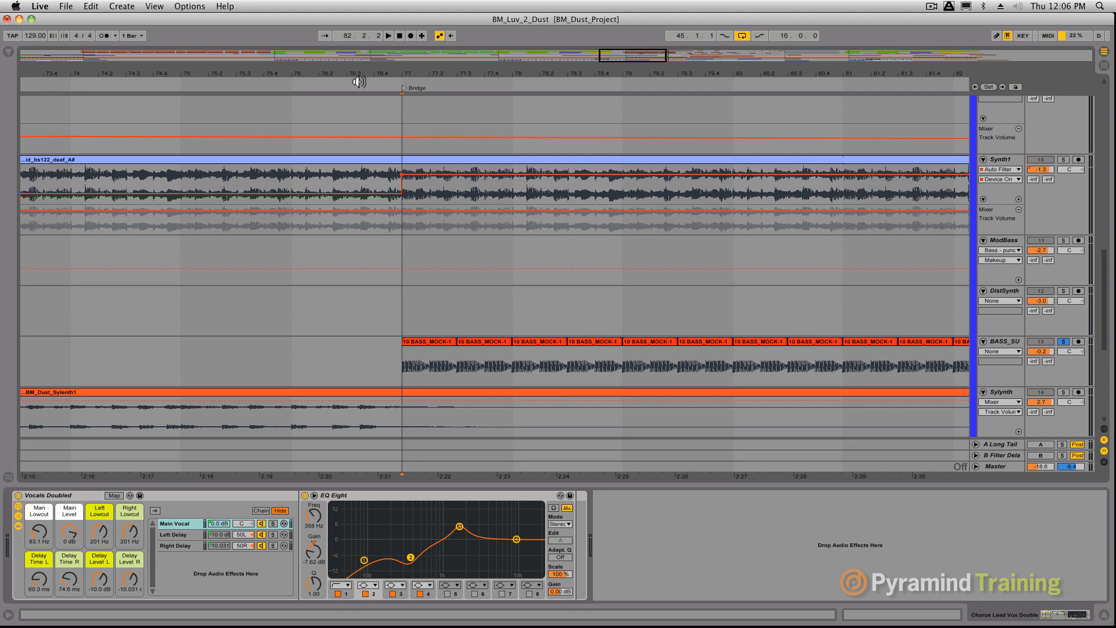
# Display Synth1's Auto Filter, solo the track and listen to it from about bar 75 into the Bridge
pyautogui.click(1002, 160)
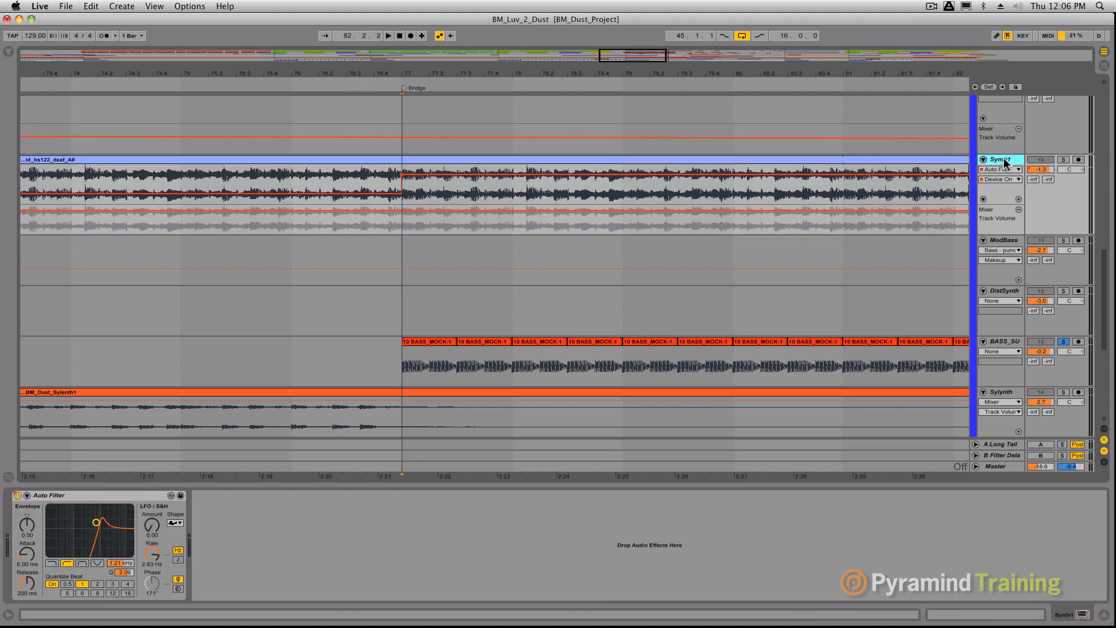
pyautogui.click(1061, 160)
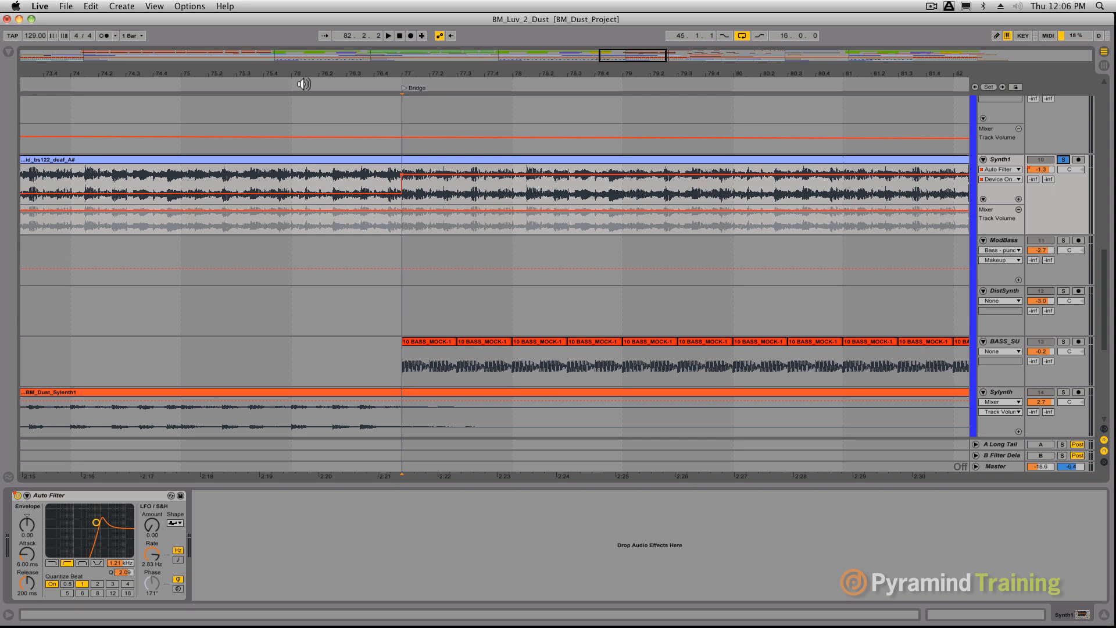
pyautogui.click(206, 83)
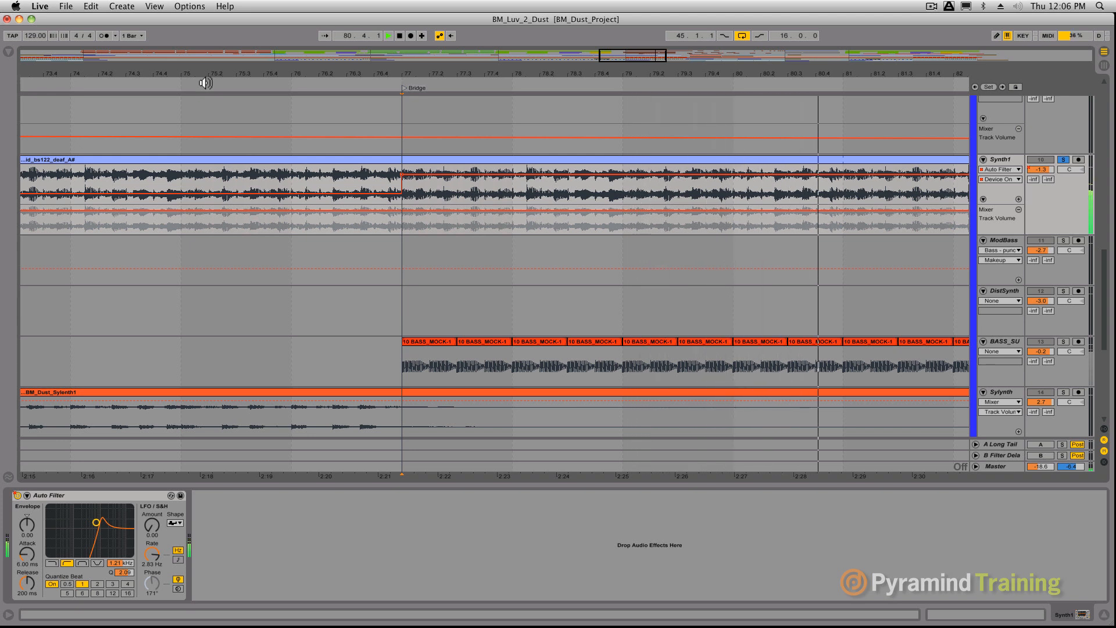
pyautogui.press('space')
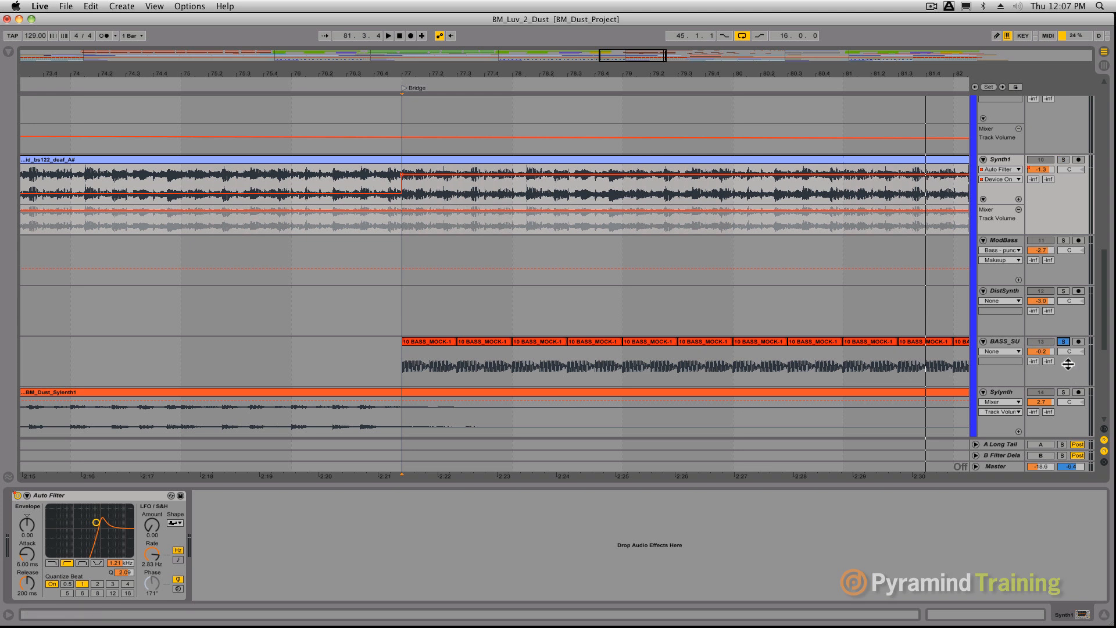
# Unsolo BASS_SU, play the full mix from about bar 75 into the Bridge, and look over the synth and drum tracks
pyautogui.click(1064, 342)
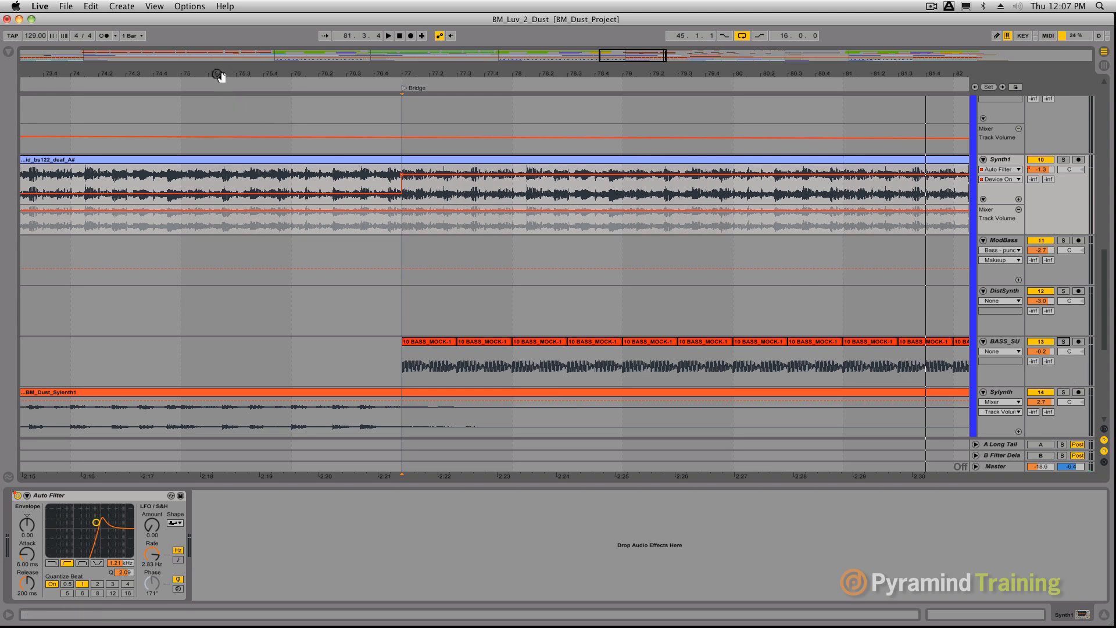
pyautogui.click(196, 83)
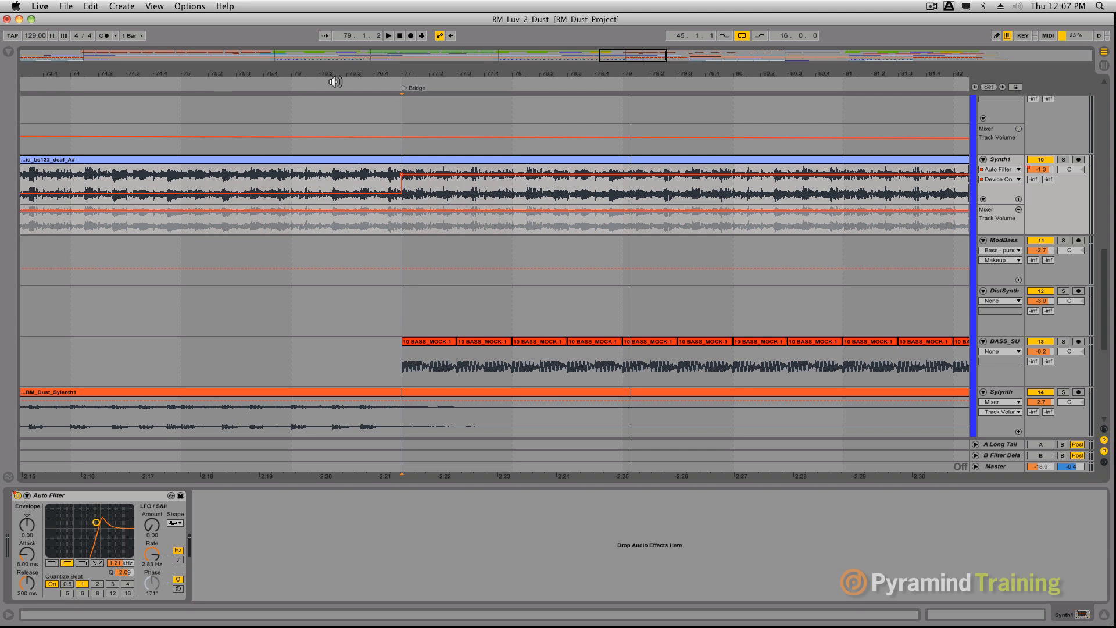
pyautogui.scroll(3, 963, 335)
pyautogui.scroll(-12, 963, 335)
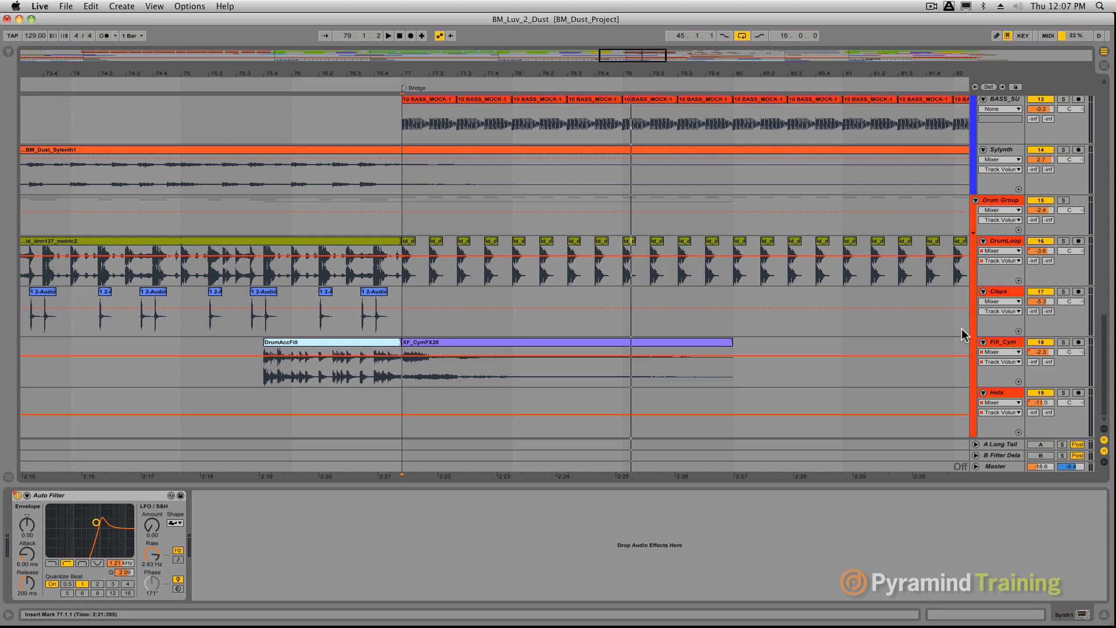
pyautogui.scroll(7, 961, 330)
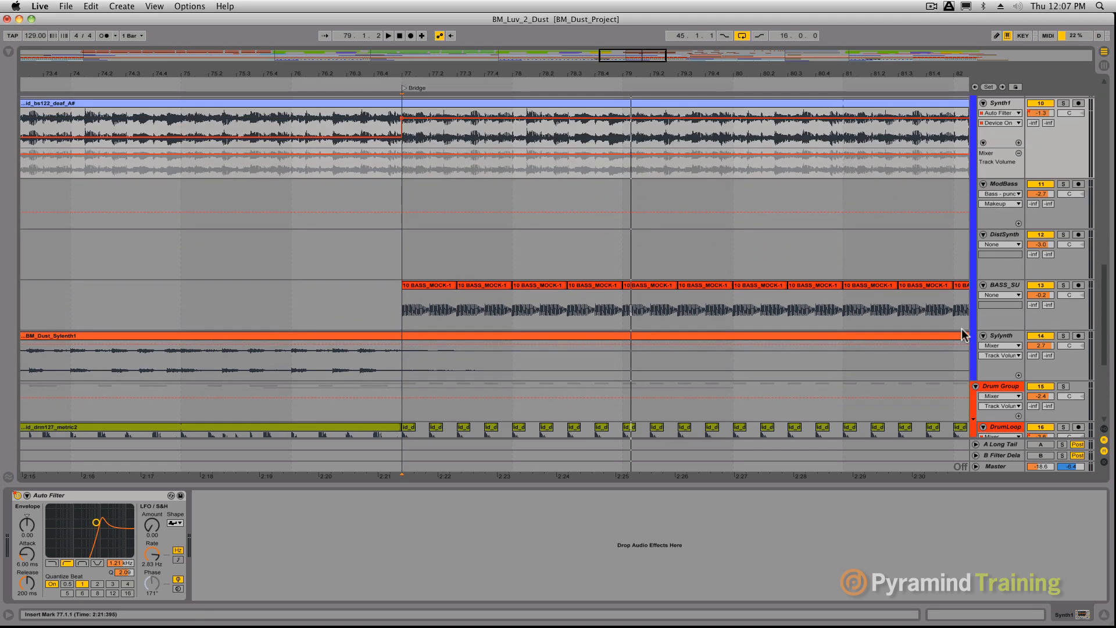
# Display the Drum Group's compressor and play the mix from about 76.4.1, just before the Bridge
pyautogui.scroll(-2, 962, 335)
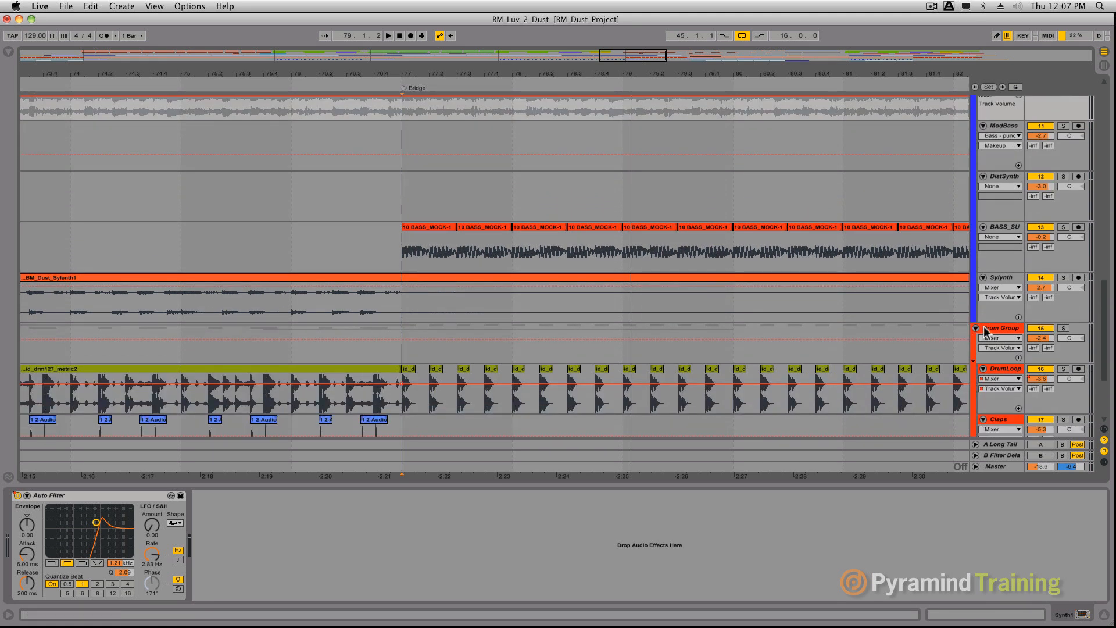
pyautogui.click(1000, 329)
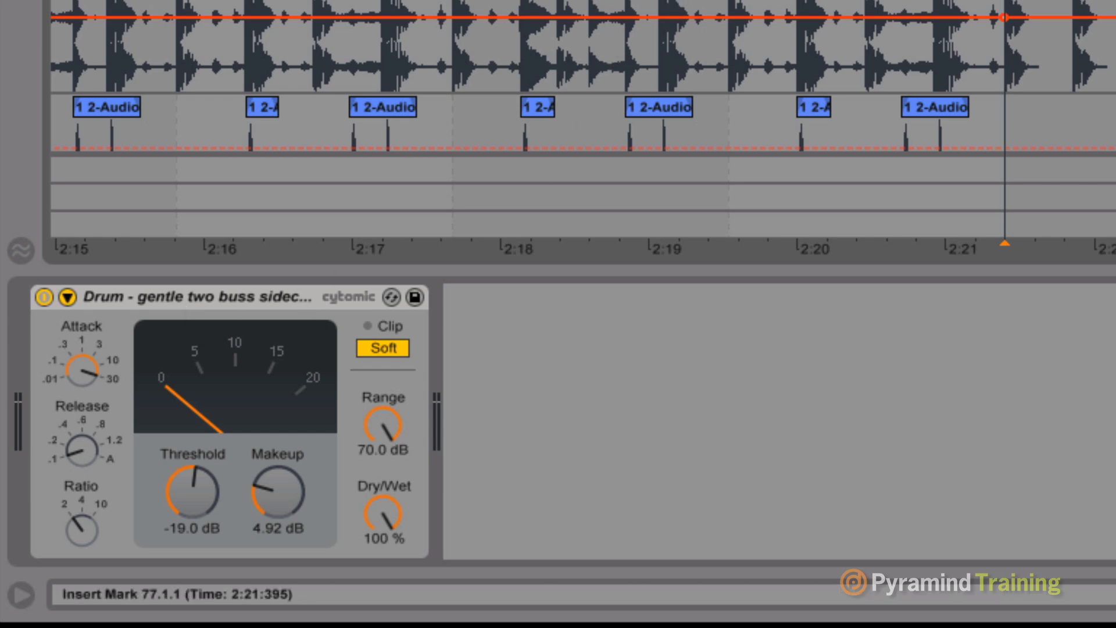
pyautogui.click(951, 3)
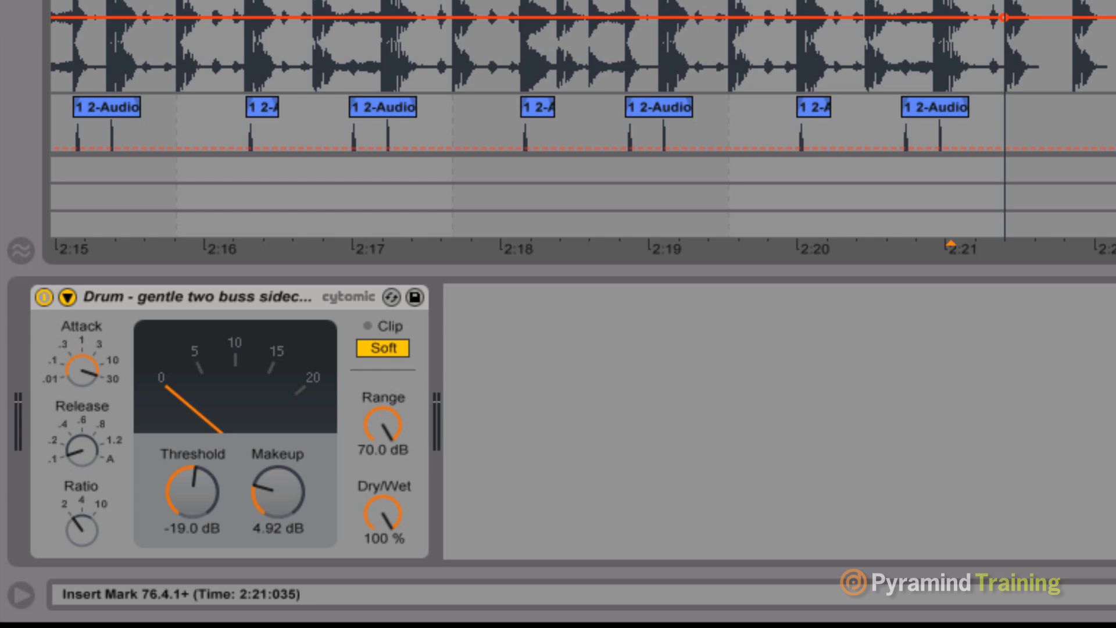
pyautogui.press('space')
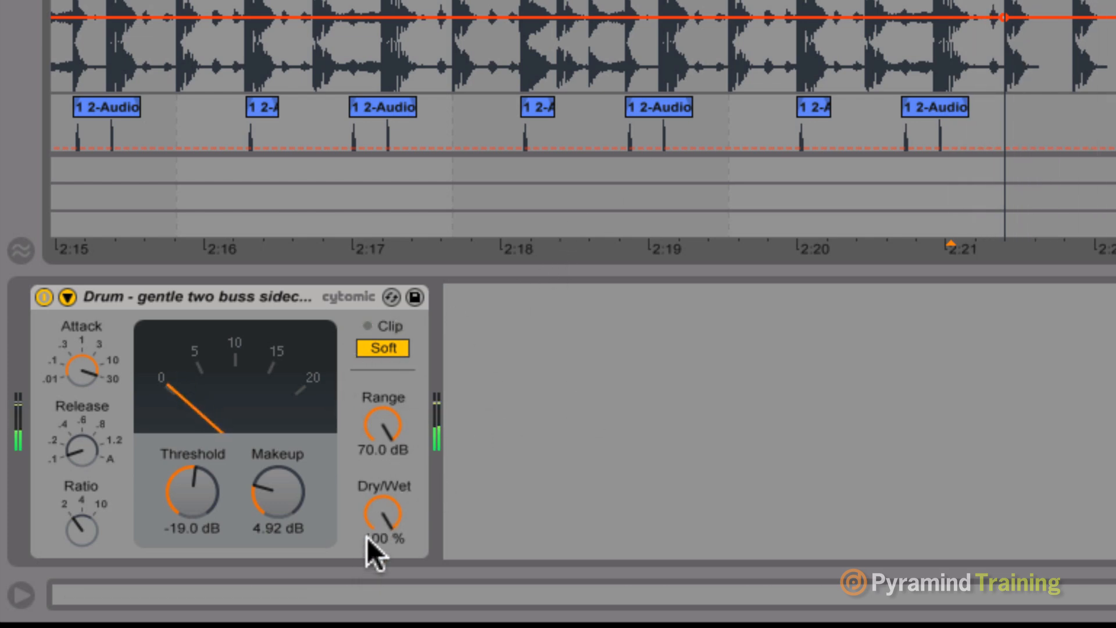
pyautogui.moveTo(367, 521)
pyautogui.mouseDown()
pyautogui.moveTo(368, 588)
pyautogui.moveTo(367, 519)
pyautogui.mouseUp()
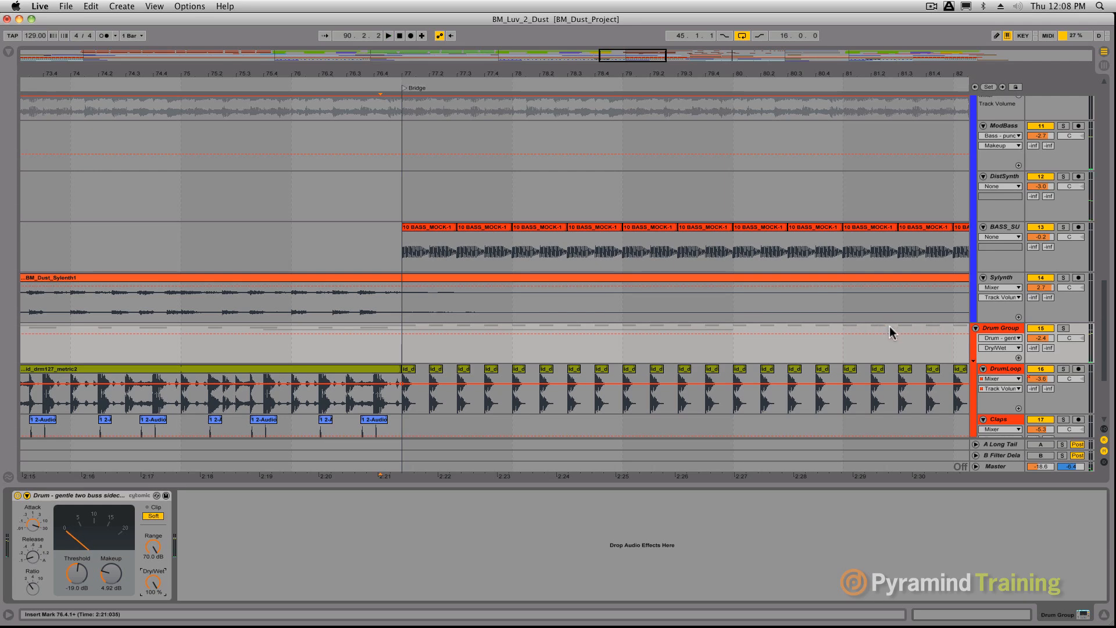
# Inspect the effects on the DrumLoop and Claps tracks, ending on DrumLoop's Brooklyn Compression rack
pyautogui.scroll(-5, 890, 326)
pyautogui.click(1009, 252)
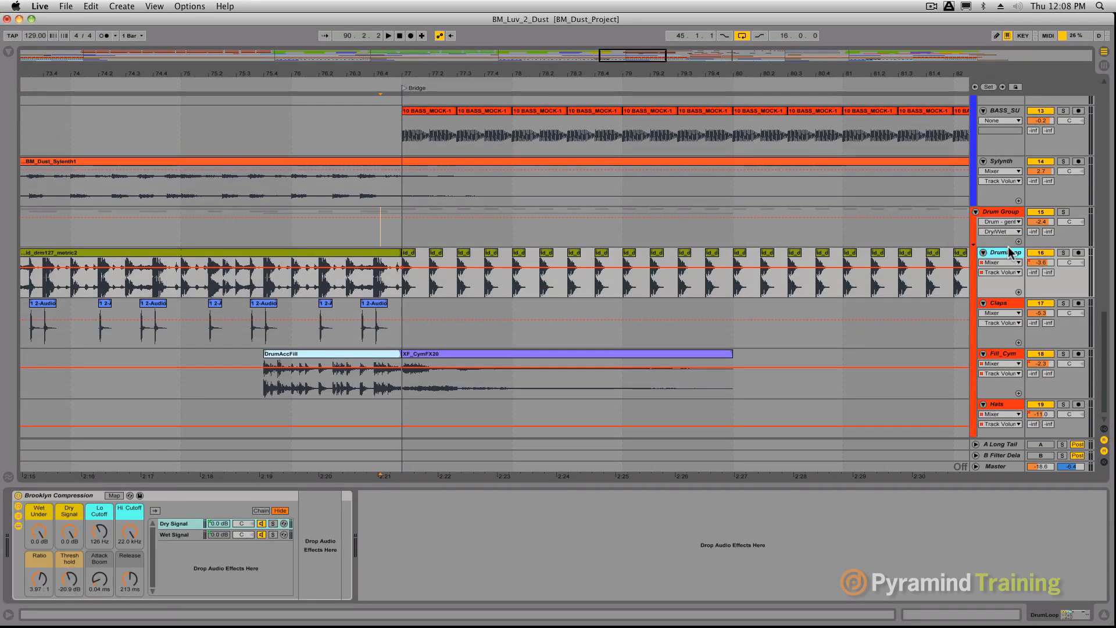
pyautogui.click(999, 303)
pyautogui.click(996, 253)
# Play the song from the Intro and solo the Fill_Cym track to hear its drum fills
pyautogui.moveTo(364, 72)
pyautogui.mouseDown()
pyautogui.moveTo(364, 87)
pyautogui.moveTo(365, 72)
pyautogui.mouseUp()
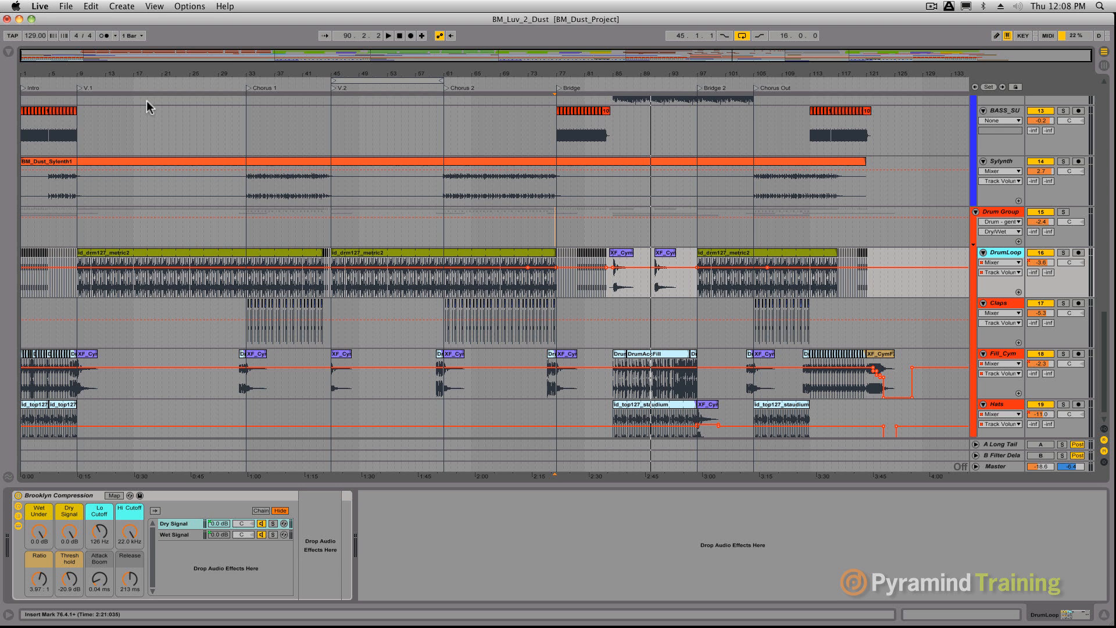
pyautogui.click(24, 90)
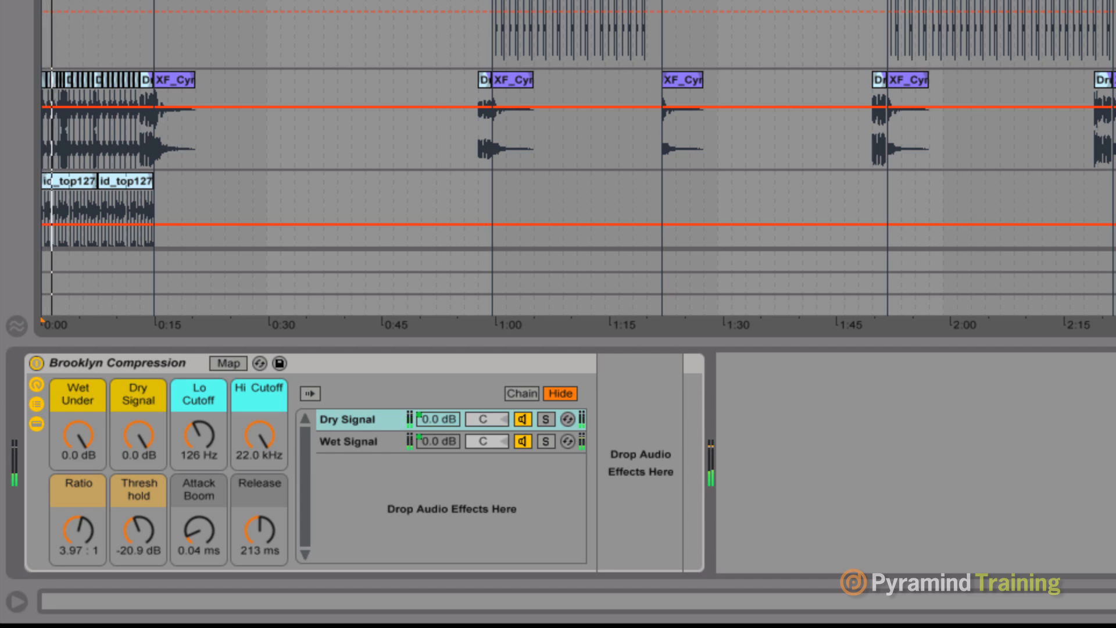
pyautogui.click(1112, 80)
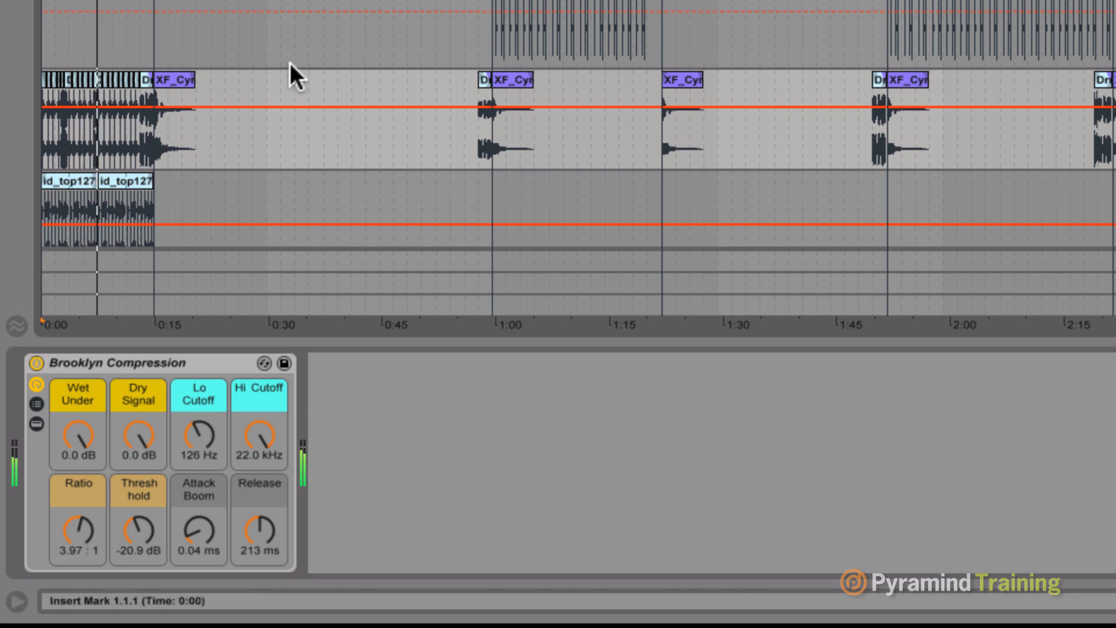
pyautogui.press('space')
# Look over the drum clips in the Intro and unsolo the Fill_Cym track
pyautogui.moveTo(88, 1); pyautogui.dragTo(538, 59)
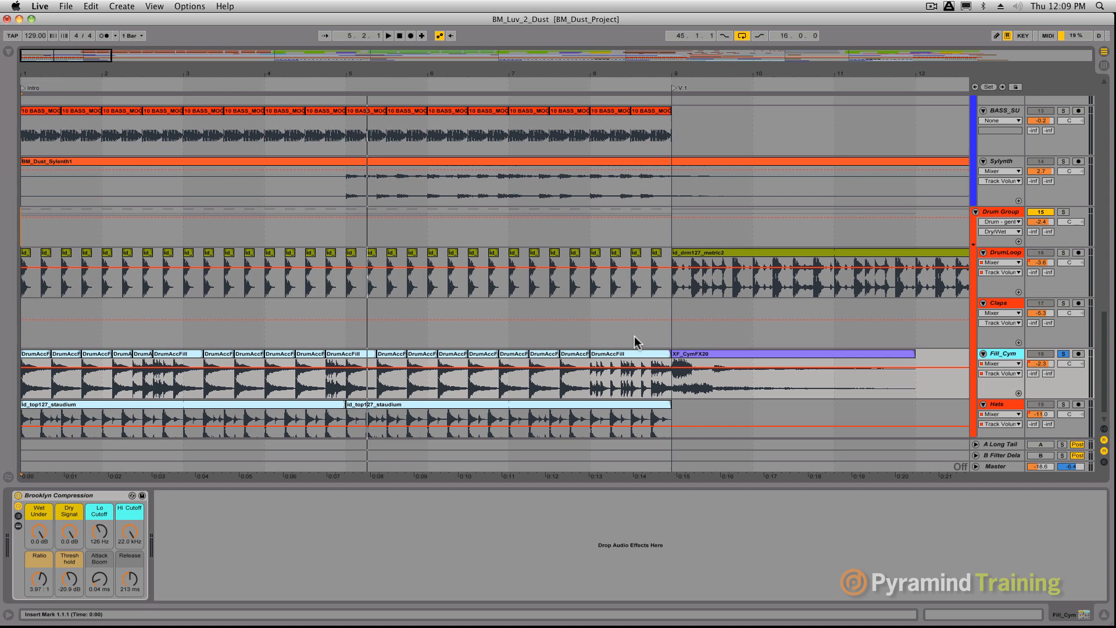
pyautogui.scroll(1, 636, 343)
pyautogui.scroll(-2, 636, 342)
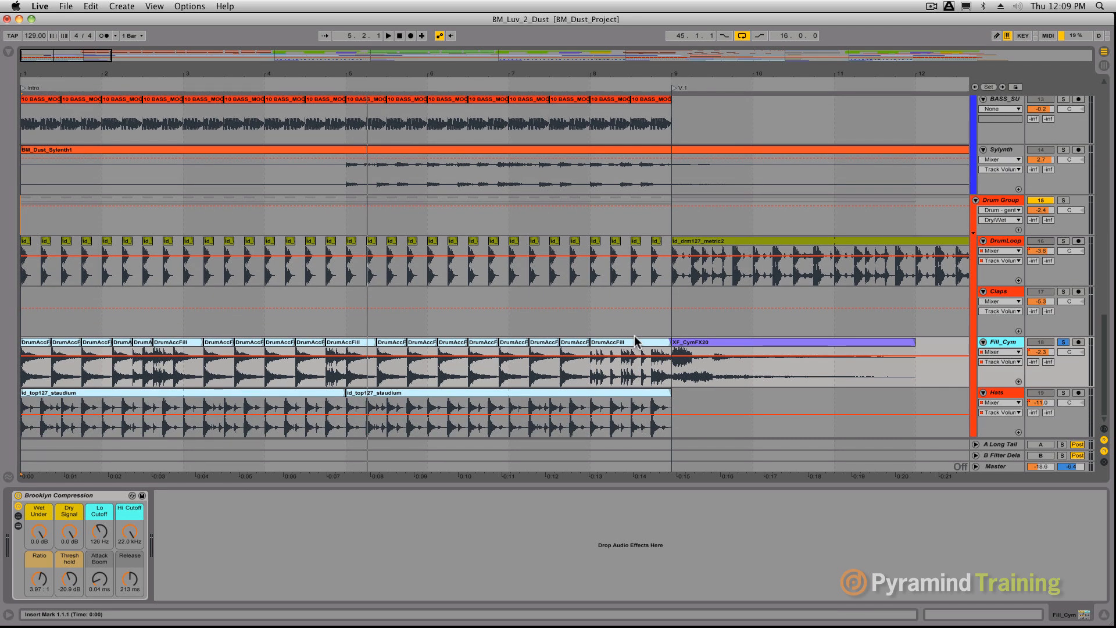
pyautogui.click(1064, 347)
pyautogui.scroll(2, 1044, 360)
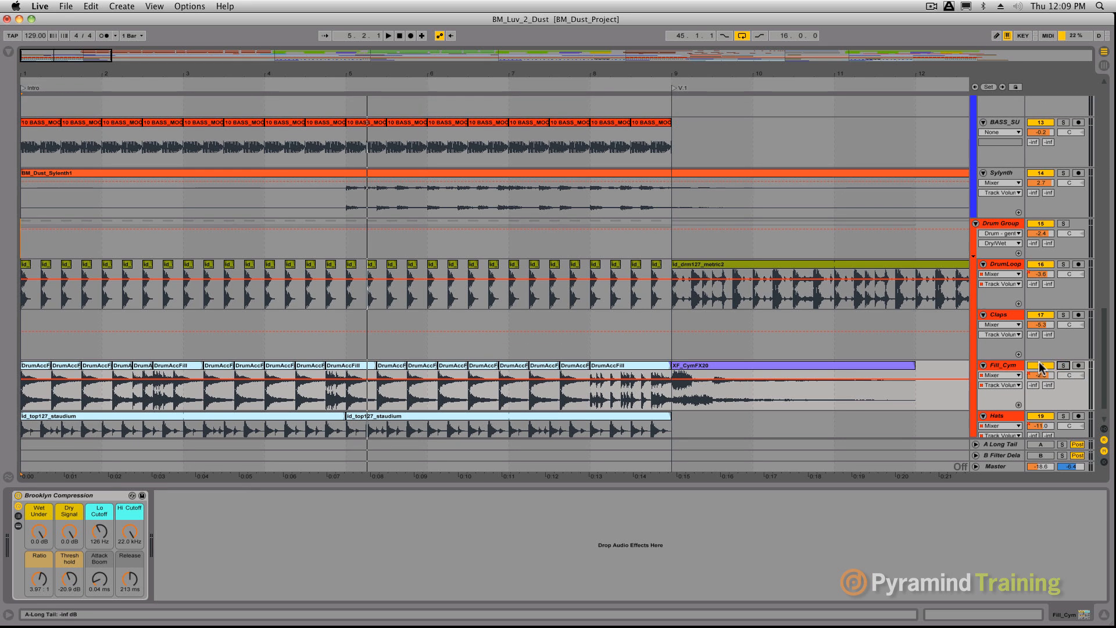
# Fold the Vox, Synths and Drum Group group tracks so that only the three groups show
pyautogui.scroll(10, 1041, 367)
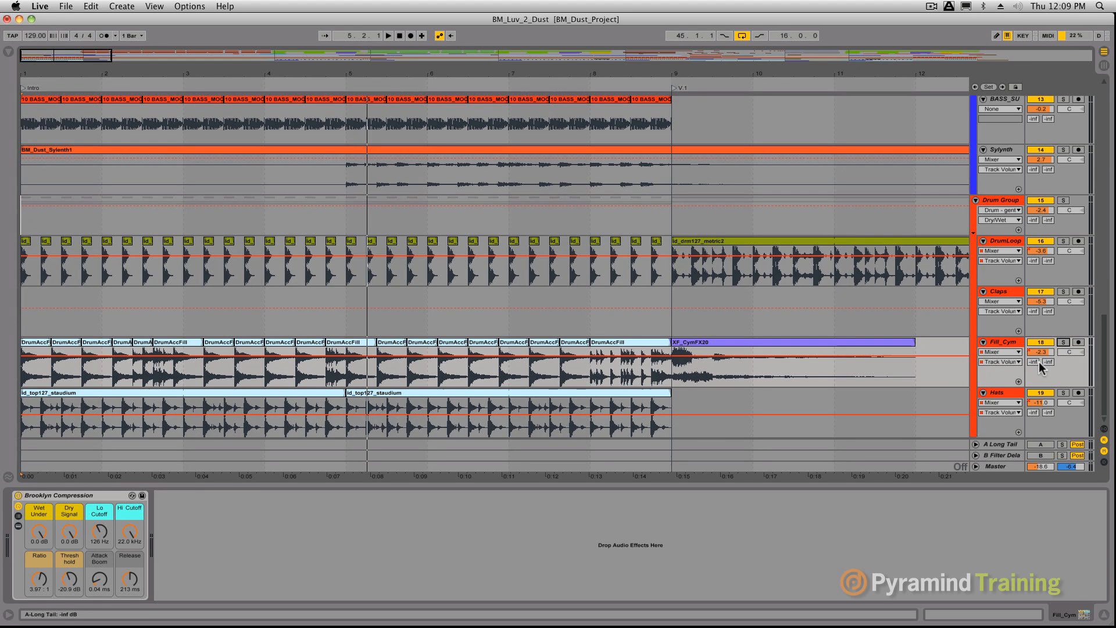
pyautogui.scroll(15, 1041, 366)
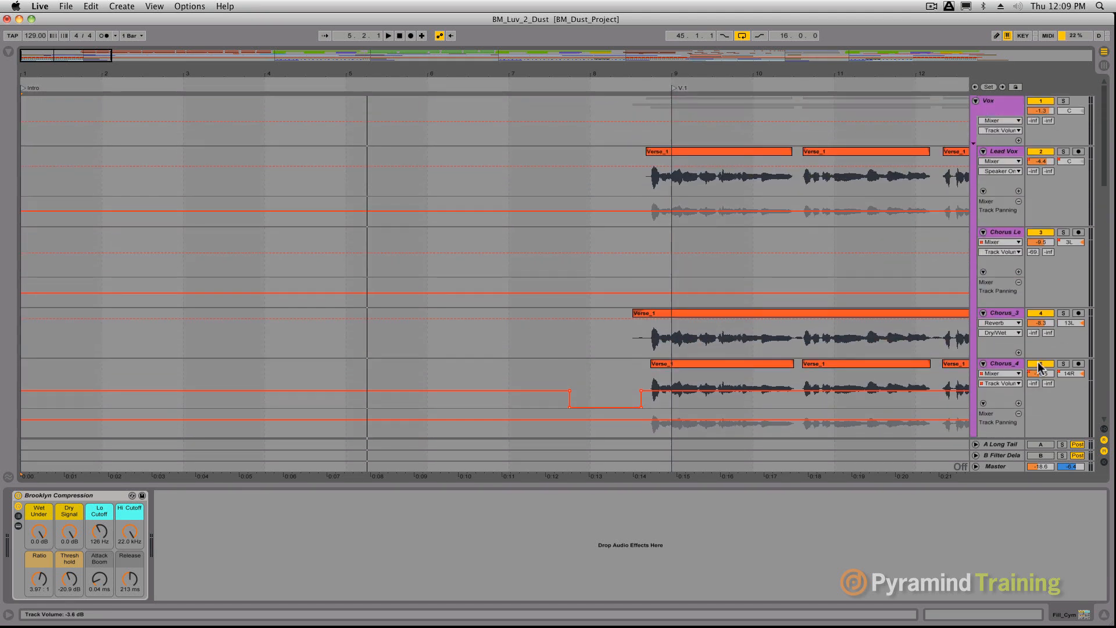
pyautogui.click(976, 102)
pyautogui.click(976, 122)
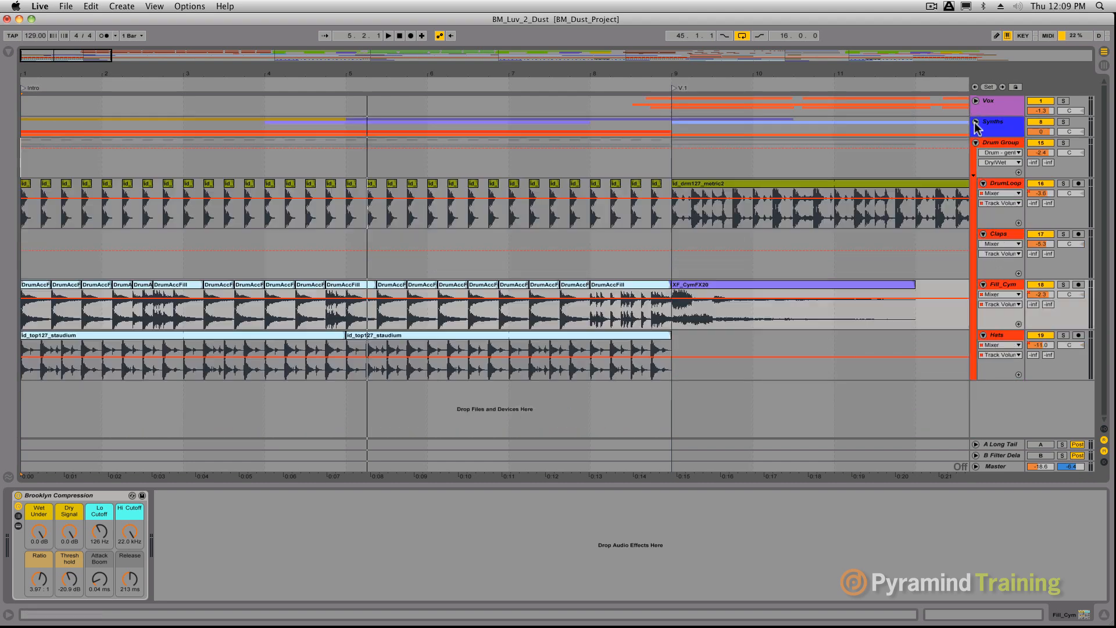
pyautogui.click(977, 143)
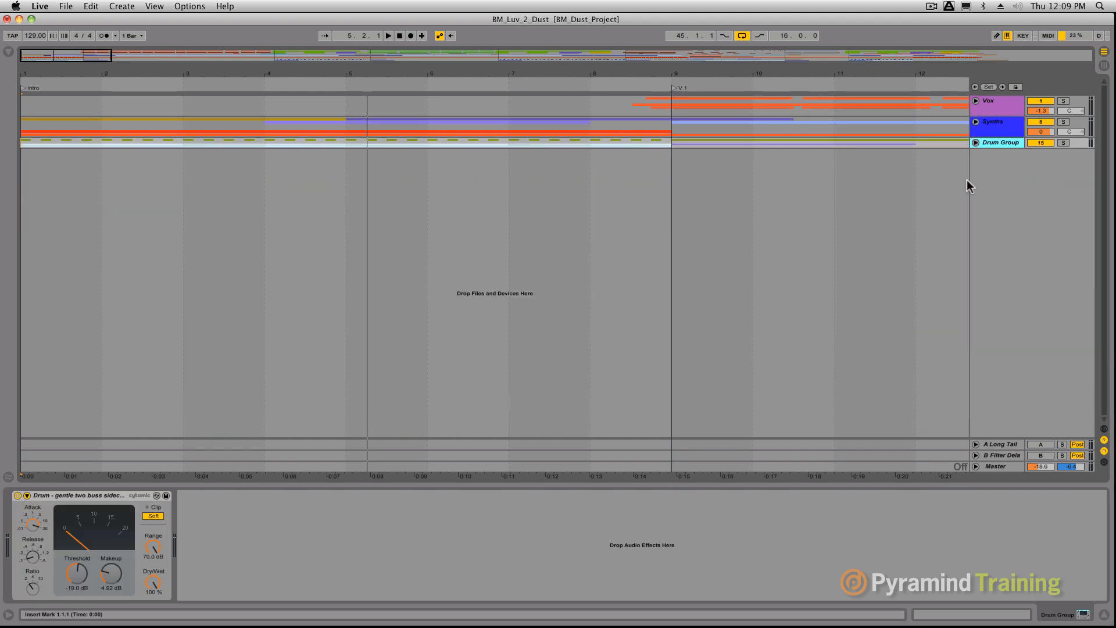
# Display the device chains of the Vox, Synths and Drum Group tracks in turn
pyautogui.click(1002, 104)
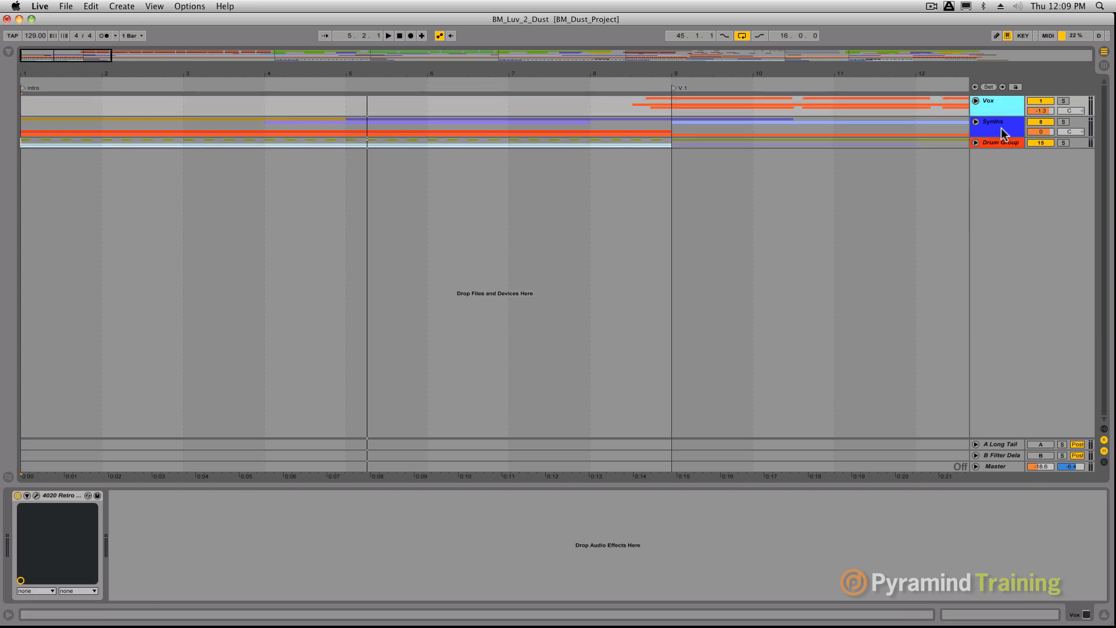
pyautogui.click(1001, 128)
pyautogui.click(997, 142)
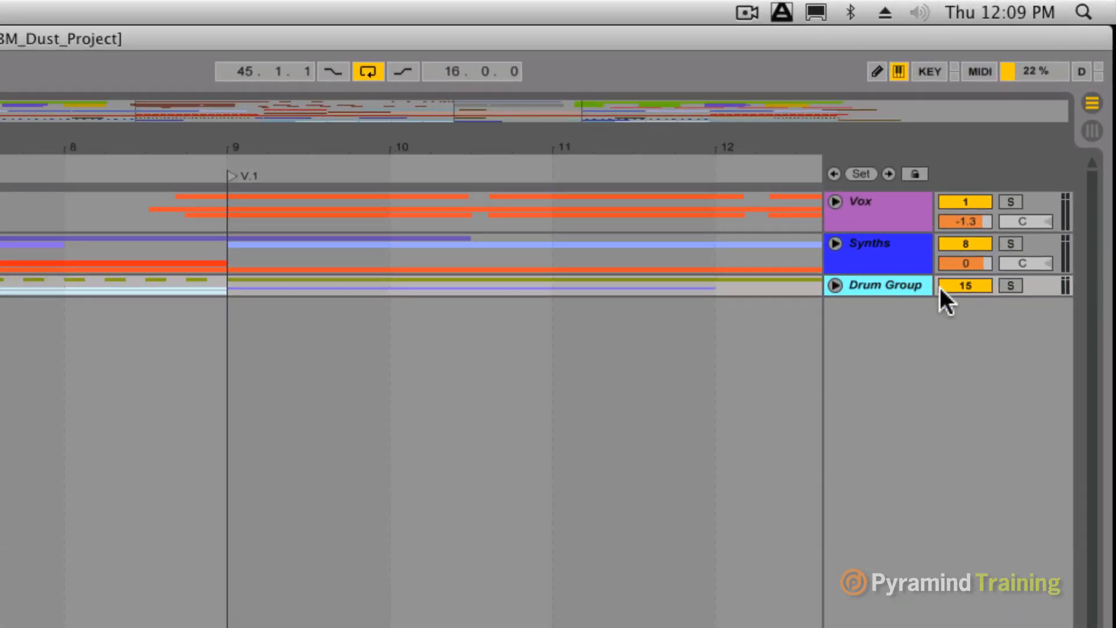
# Mute and unfold the Drum Group and set its volume to -1.6 dB
pyautogui.click(961, 284)
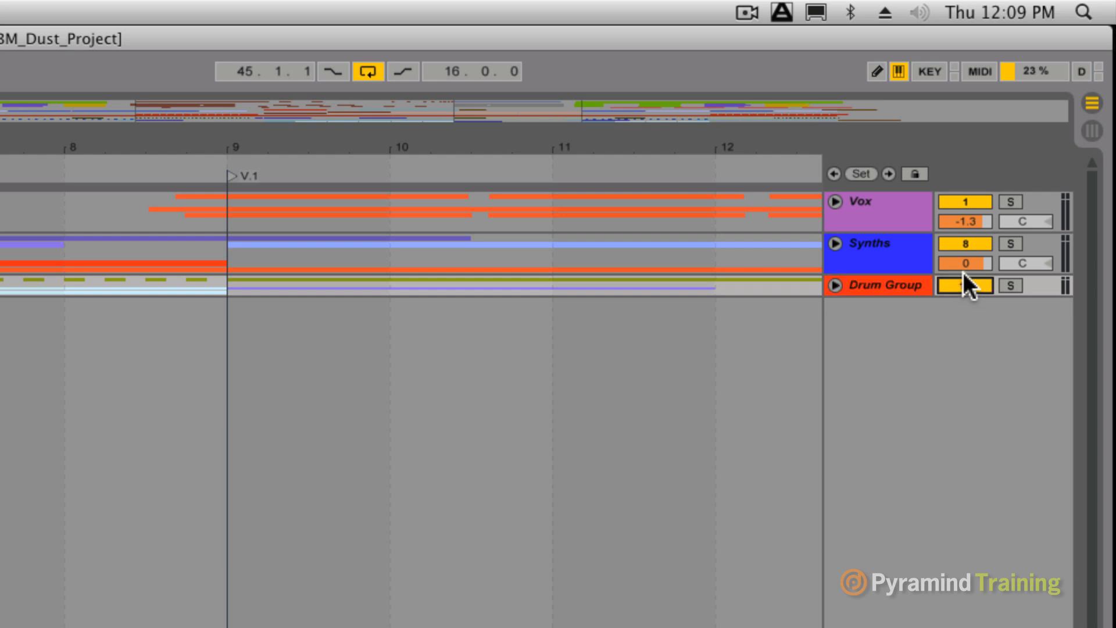
pyautogui.click(836, 285)
pyautogui.moveTo(965, 306); pyautogui.dragTo(965, 304)
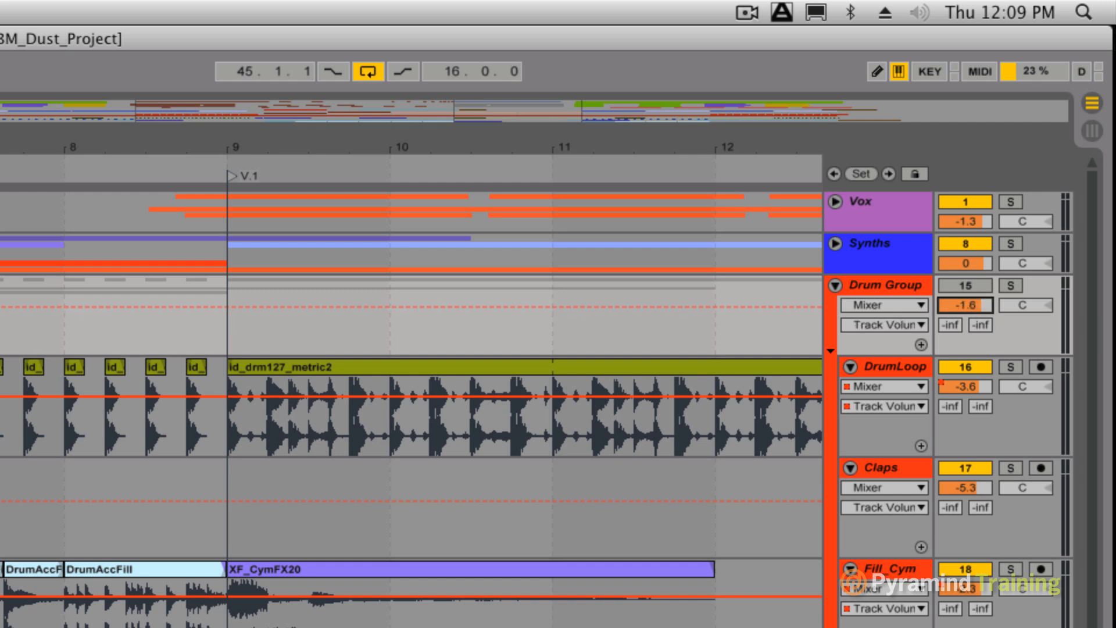
# Play from the V.1 locator, set the Drum Group's volume to 4.0 dB and choose Track Volume as its displayed automation
pyautogui.press('space')
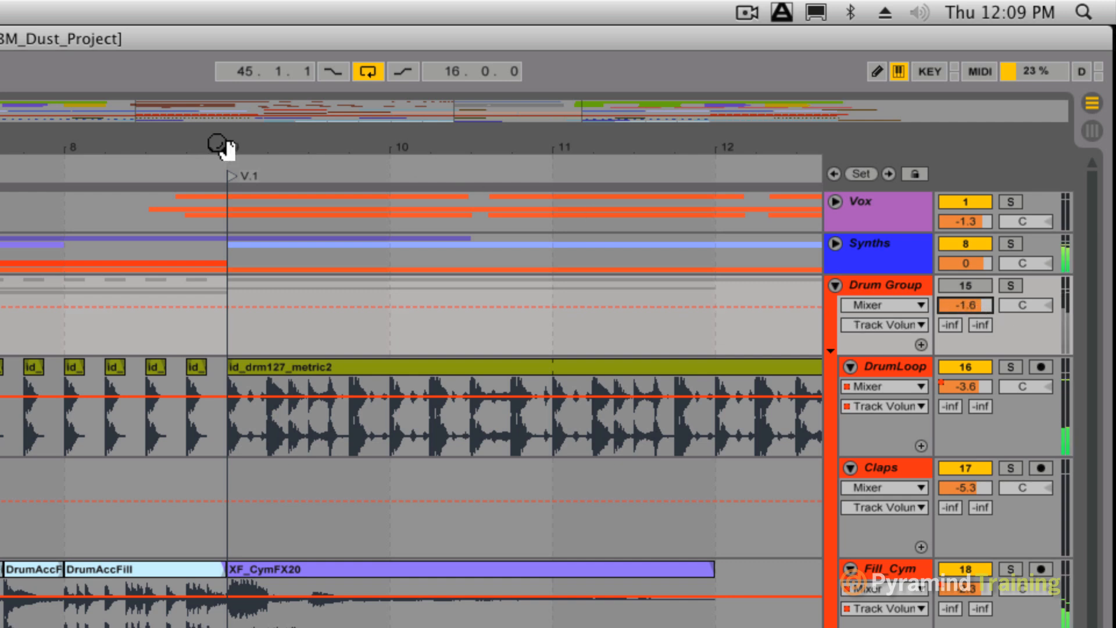
pyautogui.click(230, 176)
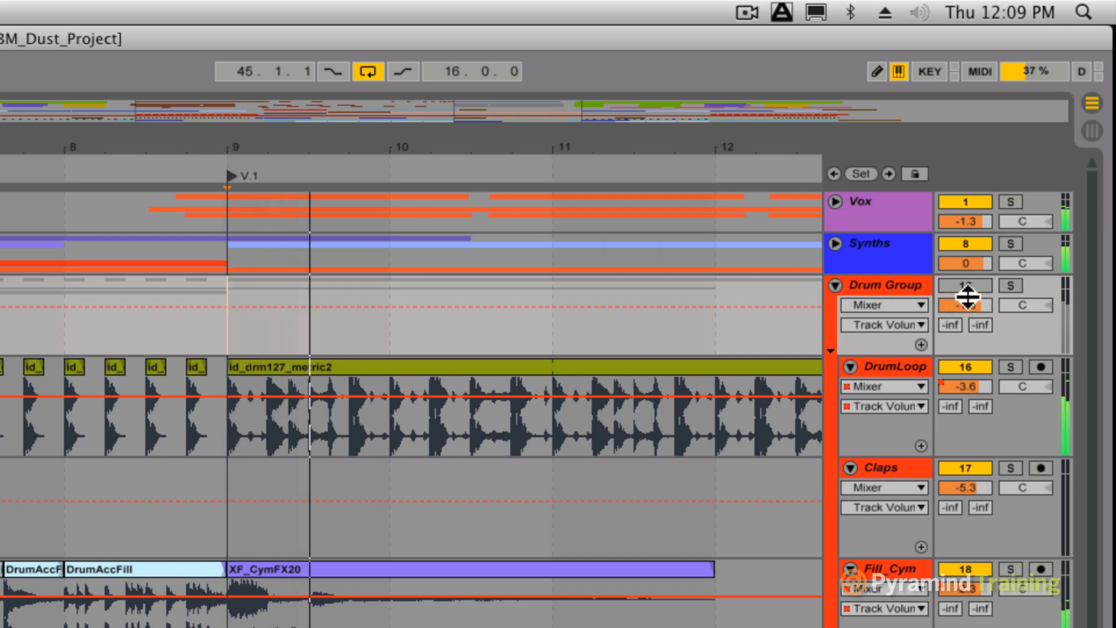
pyautogui.moveTo(969, 308); pyautogui.dragTo(965, 304)
pyautogui.click(867, 325)
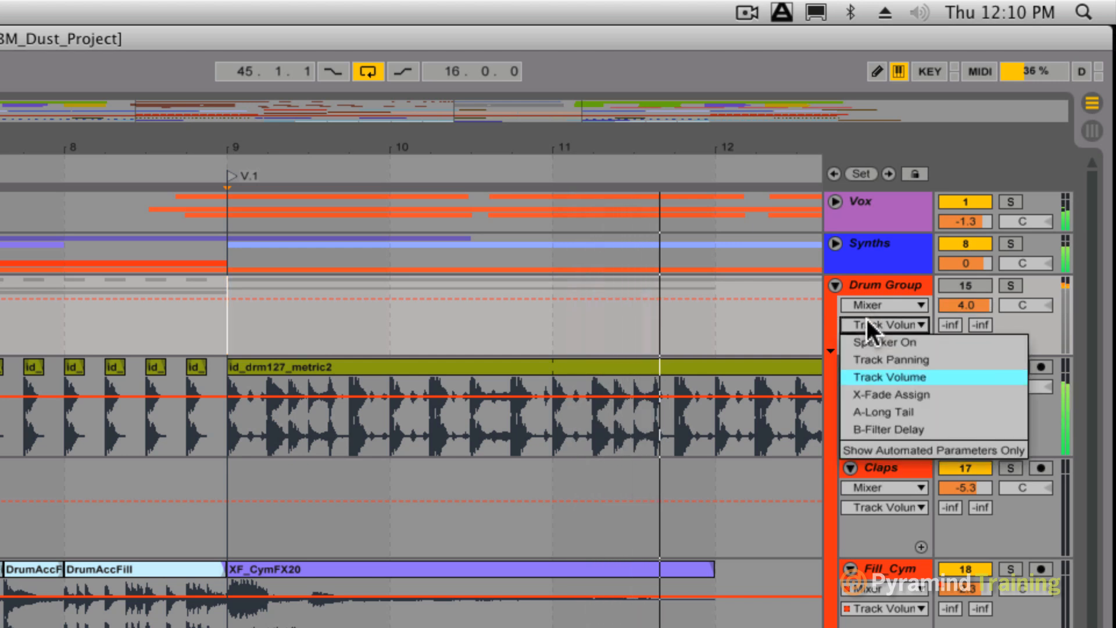
pyautogui.click(874, 376)
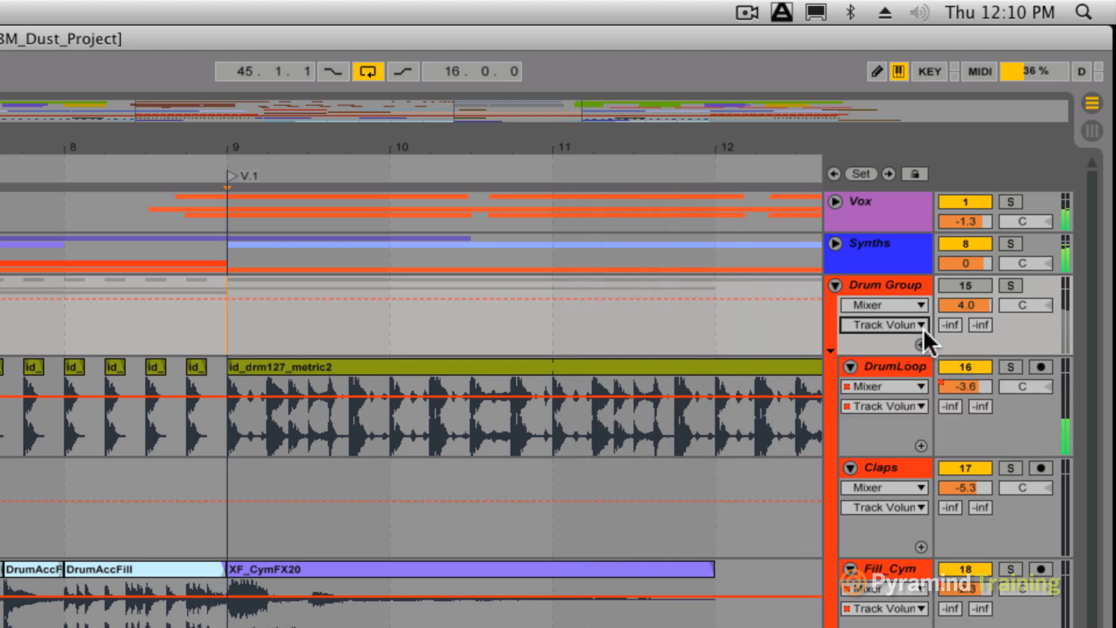
# Unmute the Drum Group and balance the group volumes, with Drum Group at -0.2 dB and Vox at -2.7 dB
pyautogui.click(966, 285)
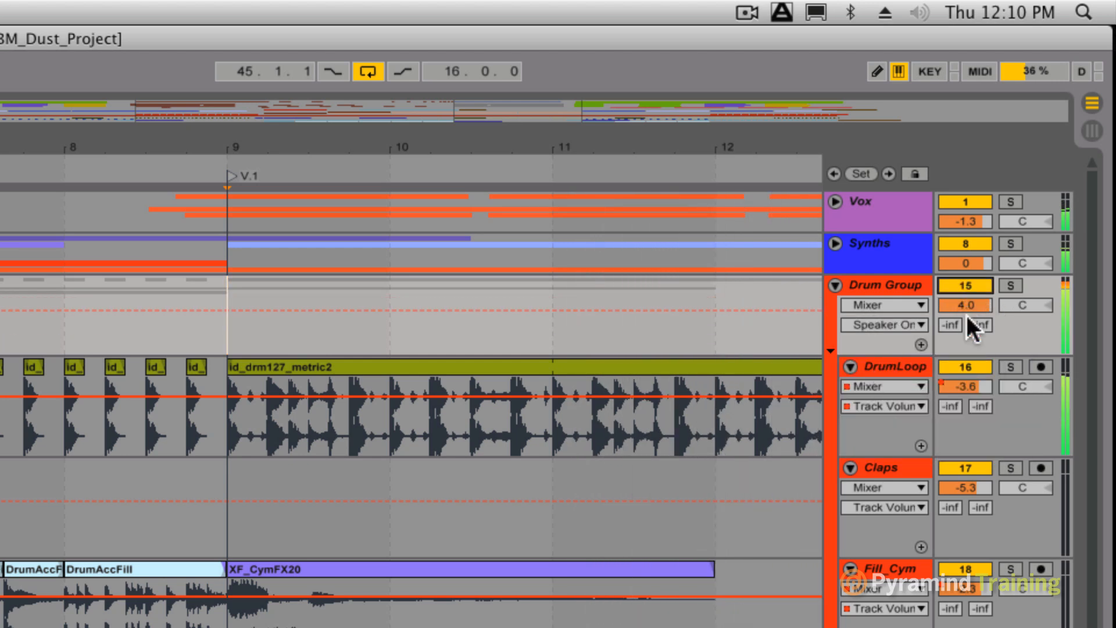
pyautogui.moveTo(968, 306)
pyautogui.mouseDown()
pyautogui.moveTo(969, 344)
pyautogui.moveTo(969, 319)
pyautogui.mouseUp()
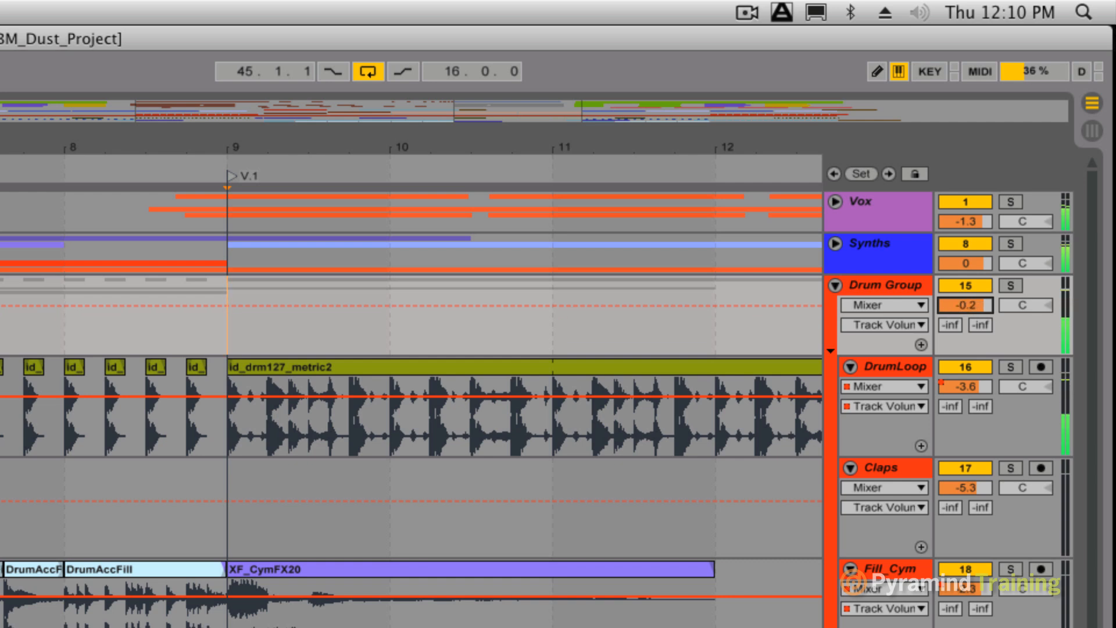
pyautogui.moveTo(962, 217); pyautogui.dragTo(962, 222)
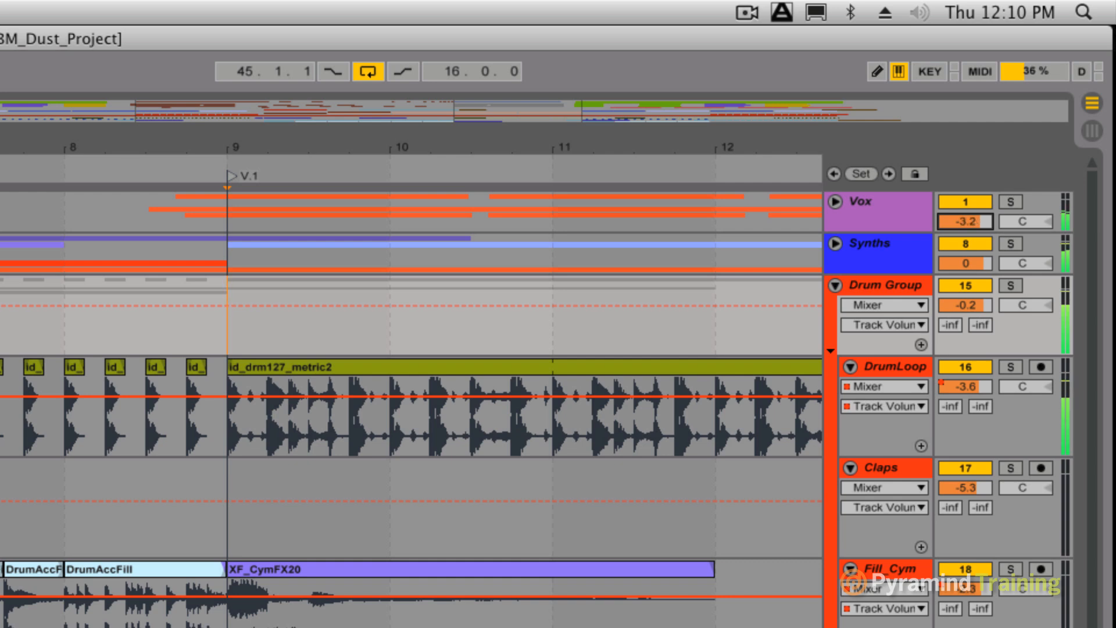
# Compare the verse mix with the Synths and Drum Group muted, and turn both groups back on
pyautogui.click(962, 244)
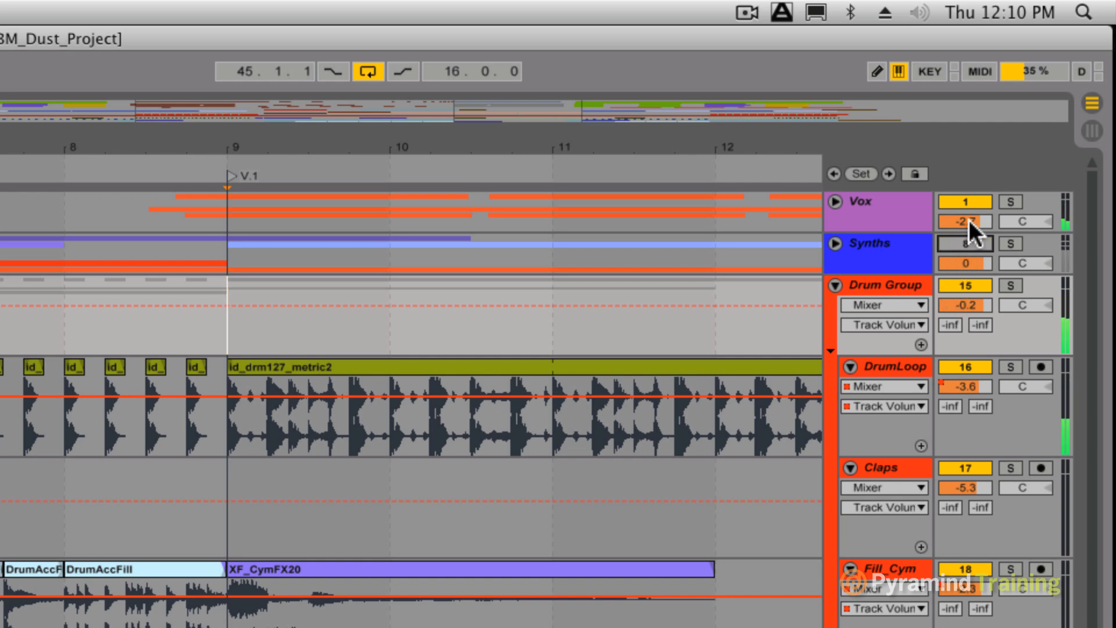
pyautogui.click(964, 281)
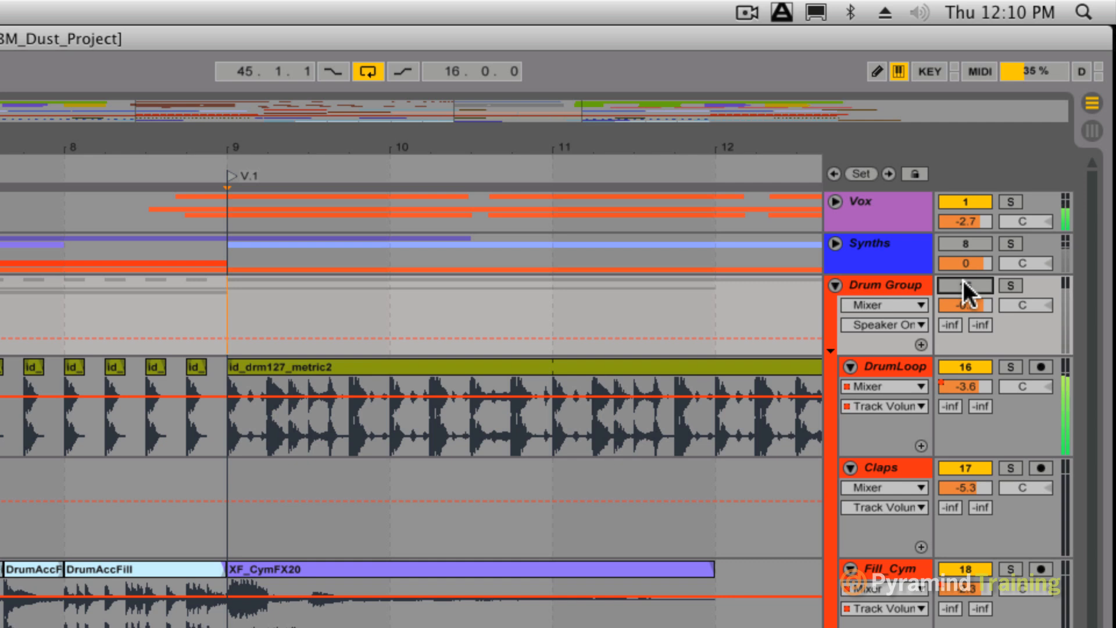
pyautogui.click(964, 280)
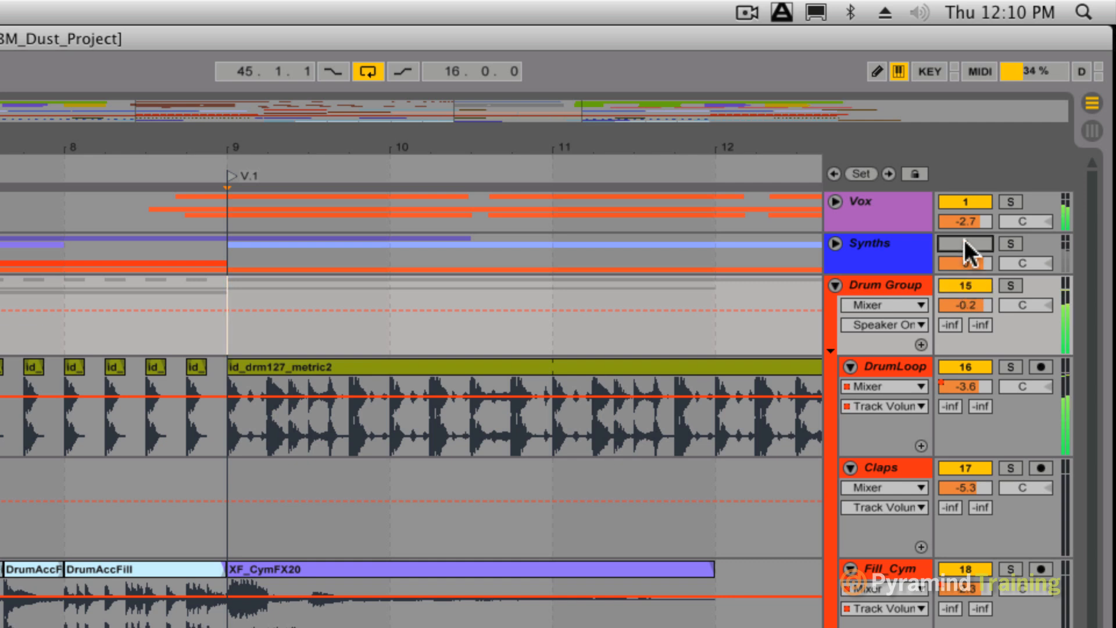
pyautogui.click(965, 239)
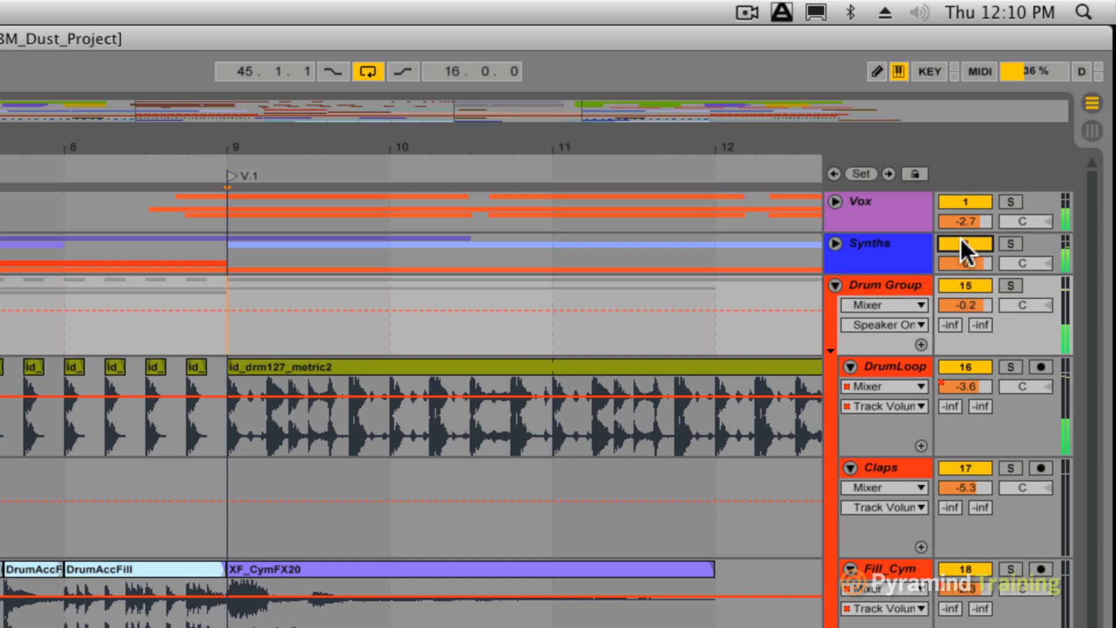
# Mute all three groups and reactivate the Synths and Drum Group to hear the verse without the Vox
pyautogui.click(961, 242)
pyautogui.click(967, 286)
pyautogui.click(966, 201)
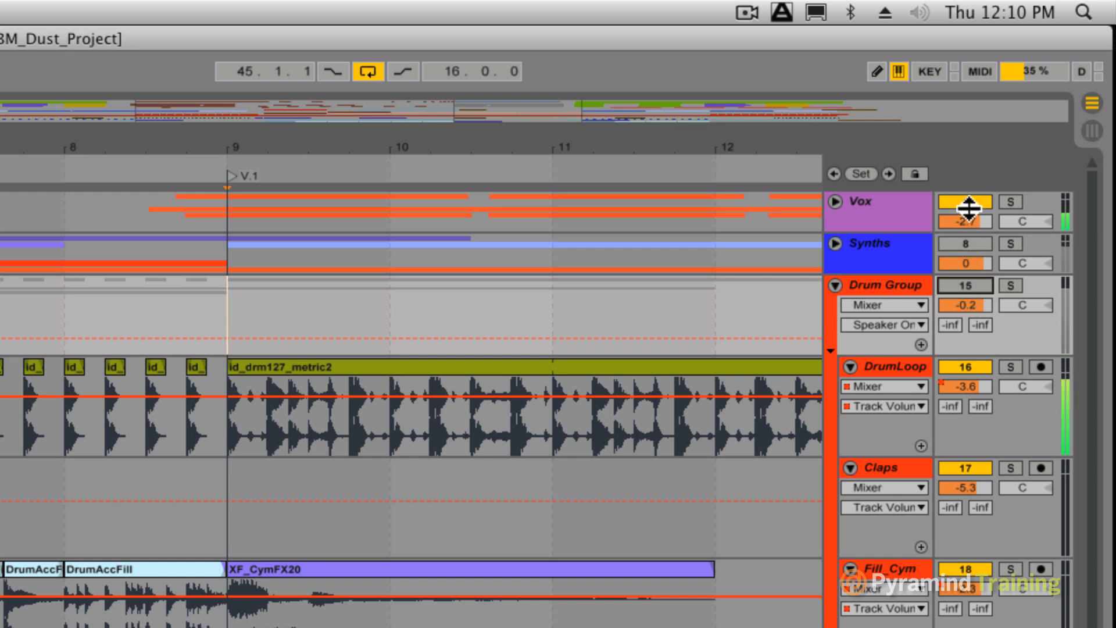
pyautogui.click(964, 242)
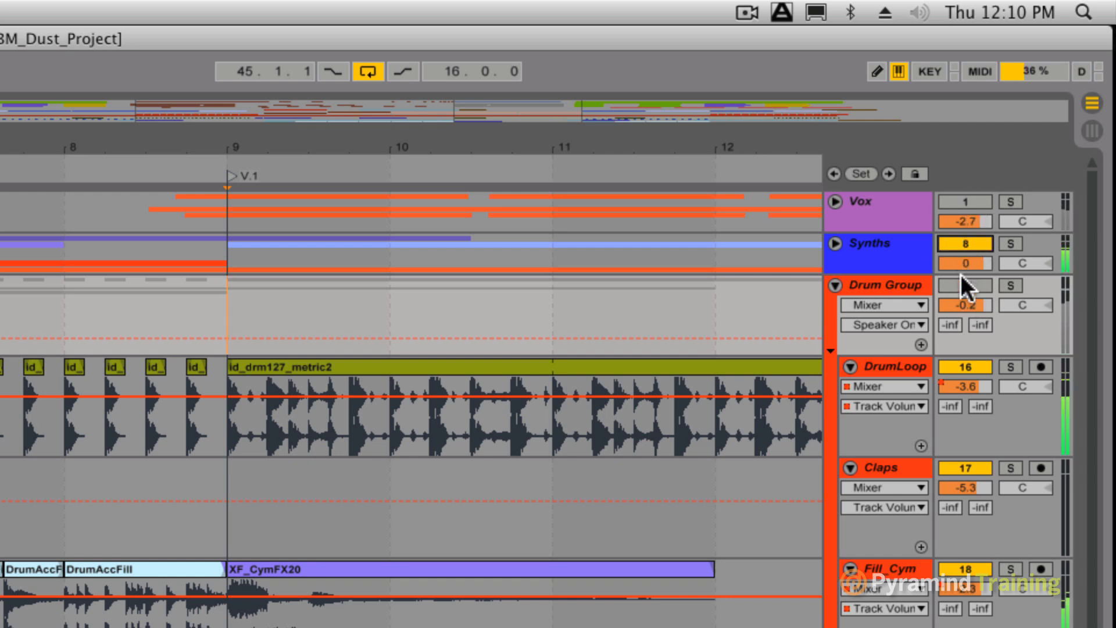
pyautogui.click(961, 281)
pyautogui.click(961, 244)
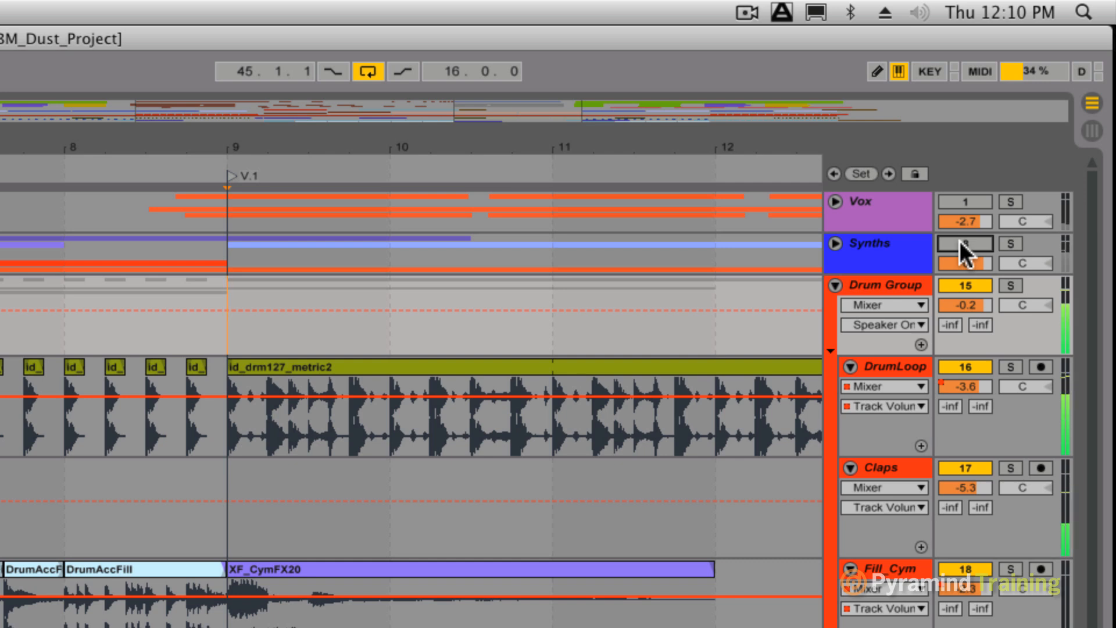
pyautogui.click(960, 241)
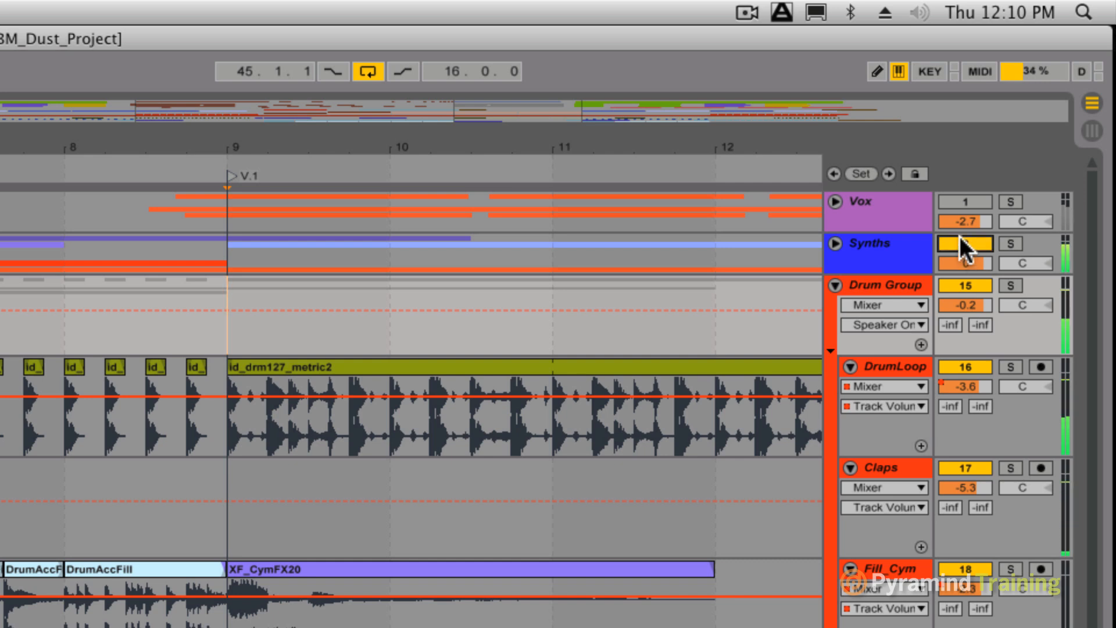
# Reactivate the Vox group and set its volume to -2.6 dB against the Synths and Drum Group
pyautogui.click(965, 198)
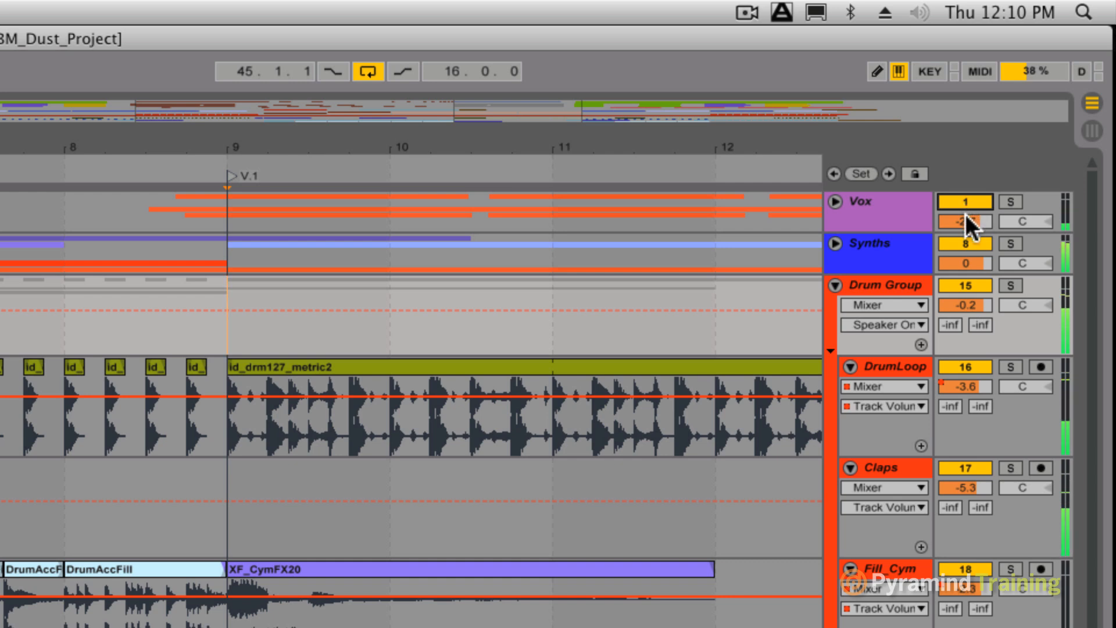
pyautogui.click(965, 218)
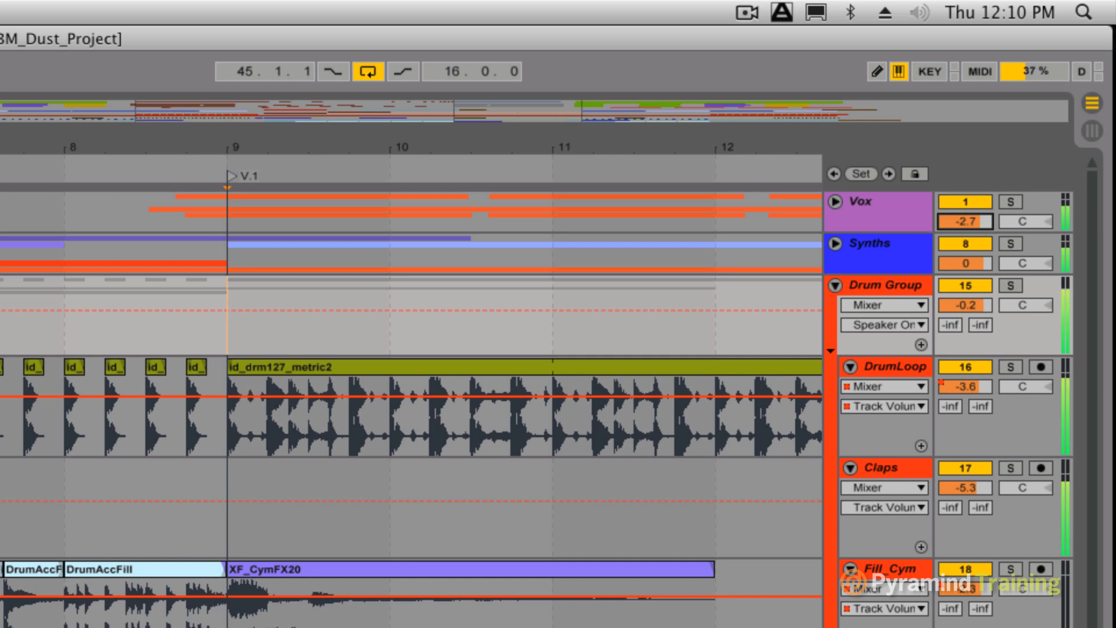
pyautogui.moveTo(965, 219)
pyautogui.mouseDown()
pyautogui.moveTo(965, 234)
pyautogui.moveTo(965, 217)
pyautogui.mouseUp()
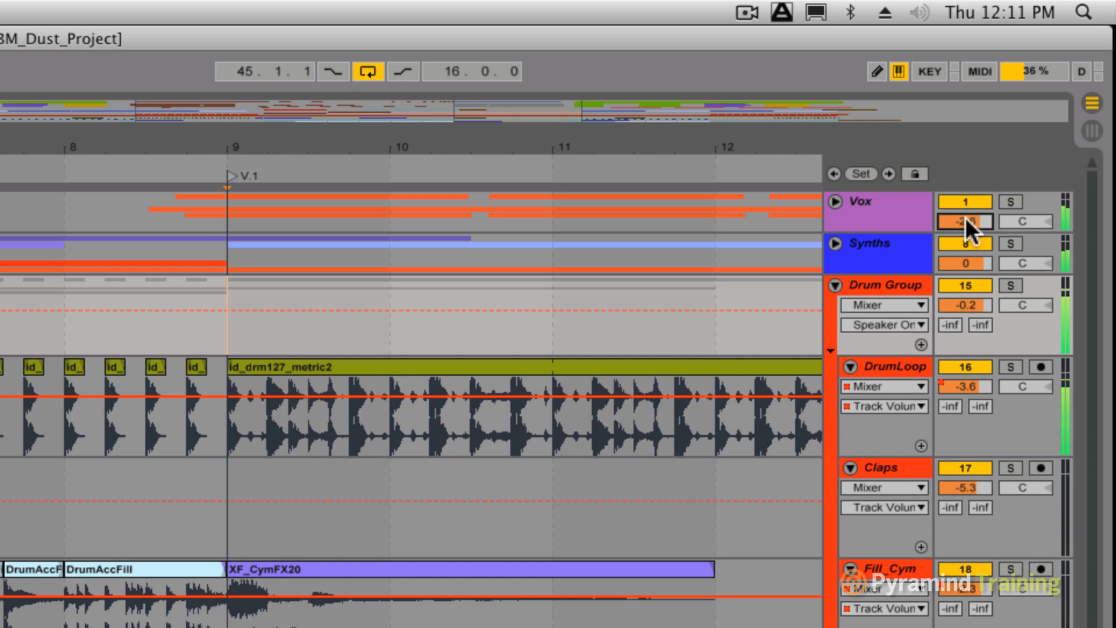
pyautogui.click(1090, 373)
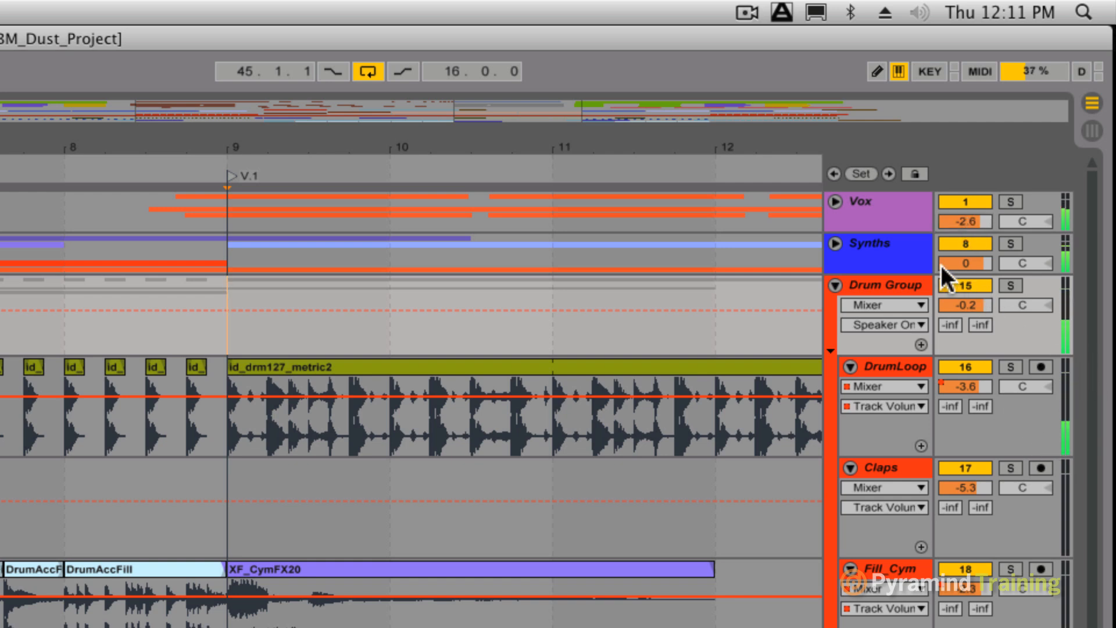
# Switch to Session View, show the Master track's effects and turn off its Multiband Compression
pyautogui.press('Tab')
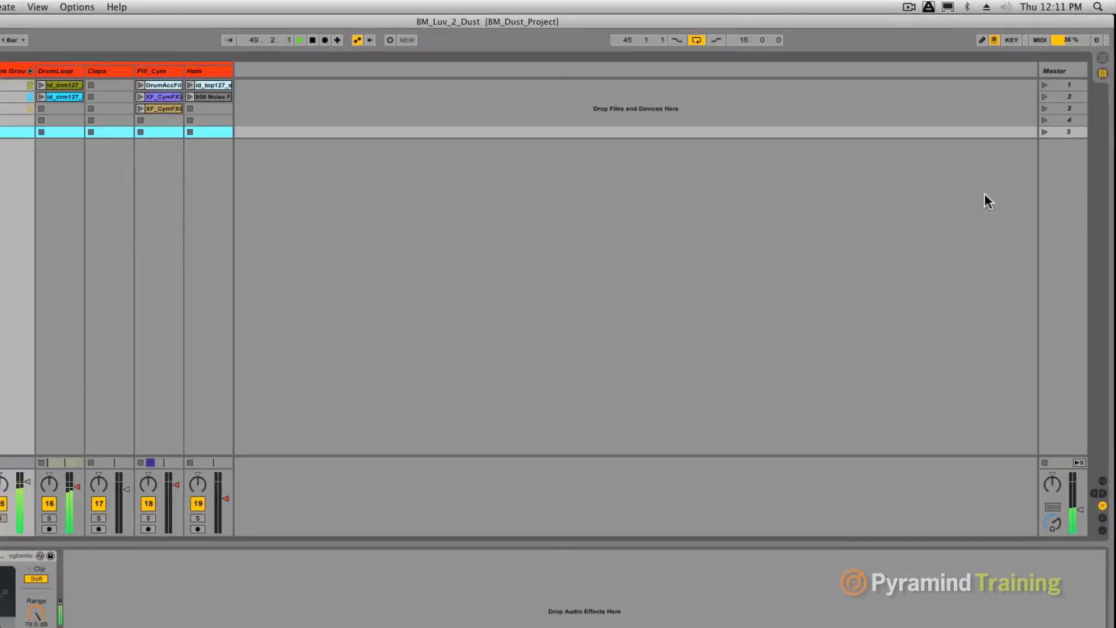
pyautogui.click(1058, 62)
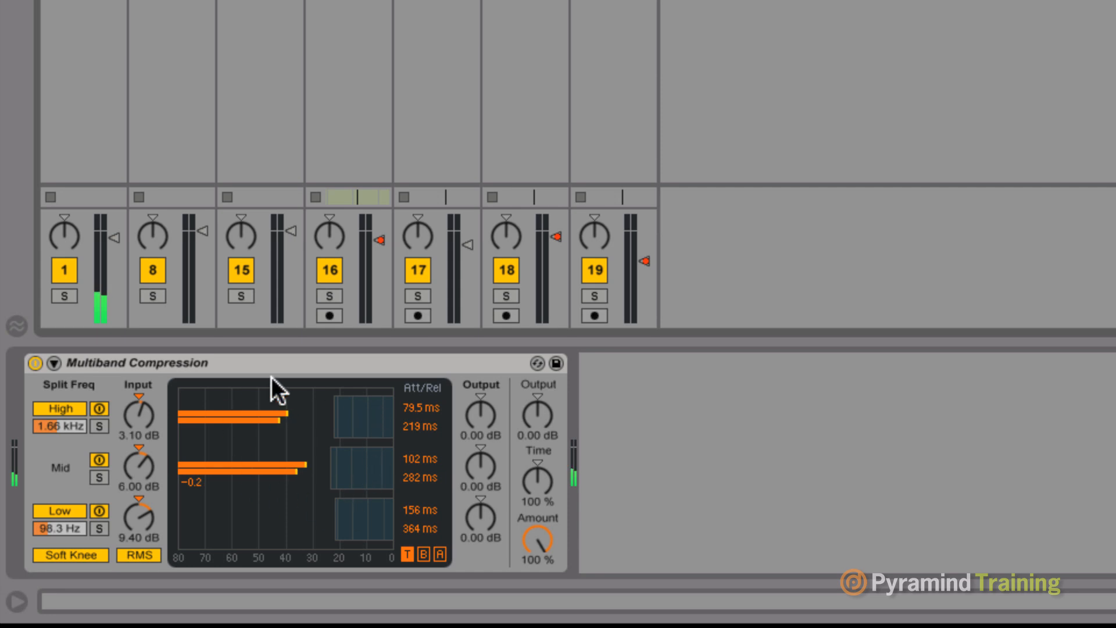
pyautogui.click(34, 363)
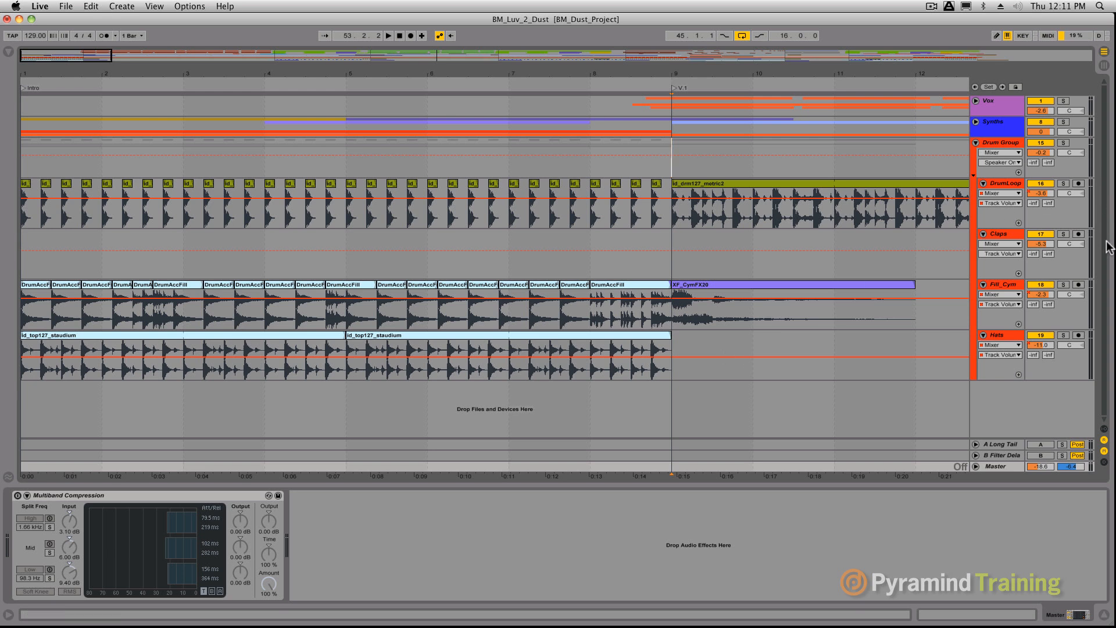
# Unfold the Vox group in the arrangement and set the gain of the Utility ending the Lead Vox effects chain to 2.78 dB
pyautogui.click(1003, 109)
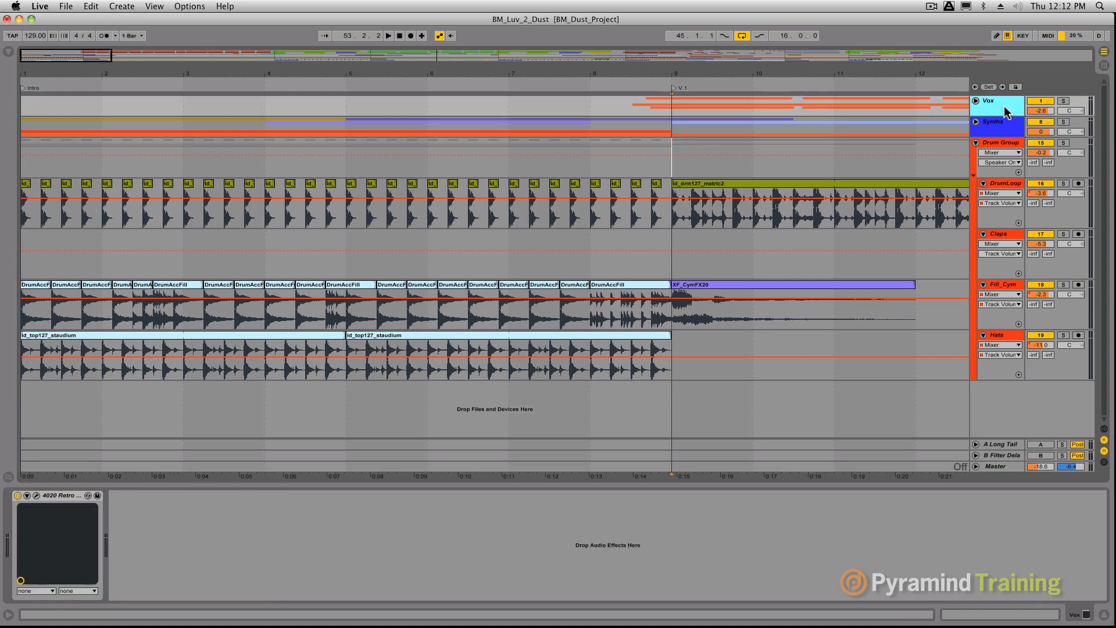
pyautogui.click(976, 101)
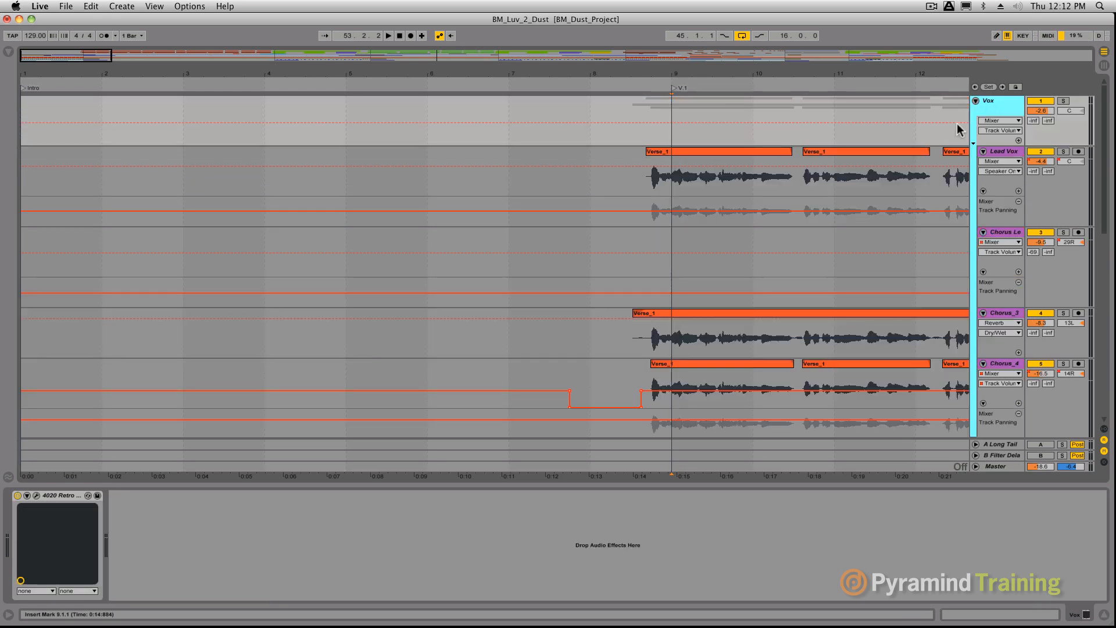
pyautogui.moveTo(280, 69); pyautogui.dragTo(280, 9)
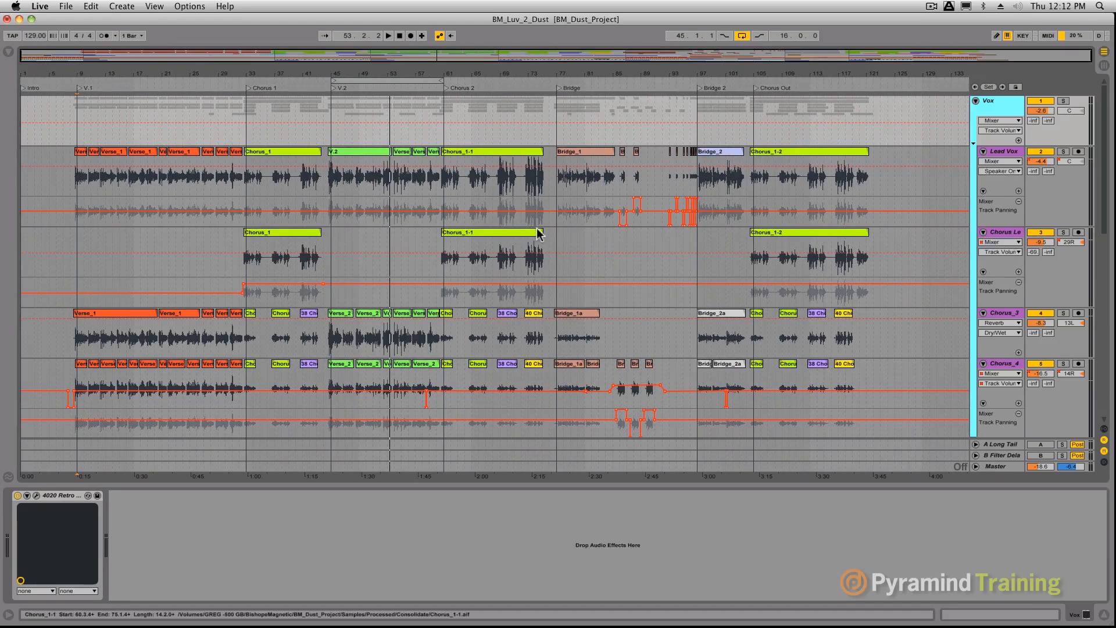
pyautogui.click(999, 157)
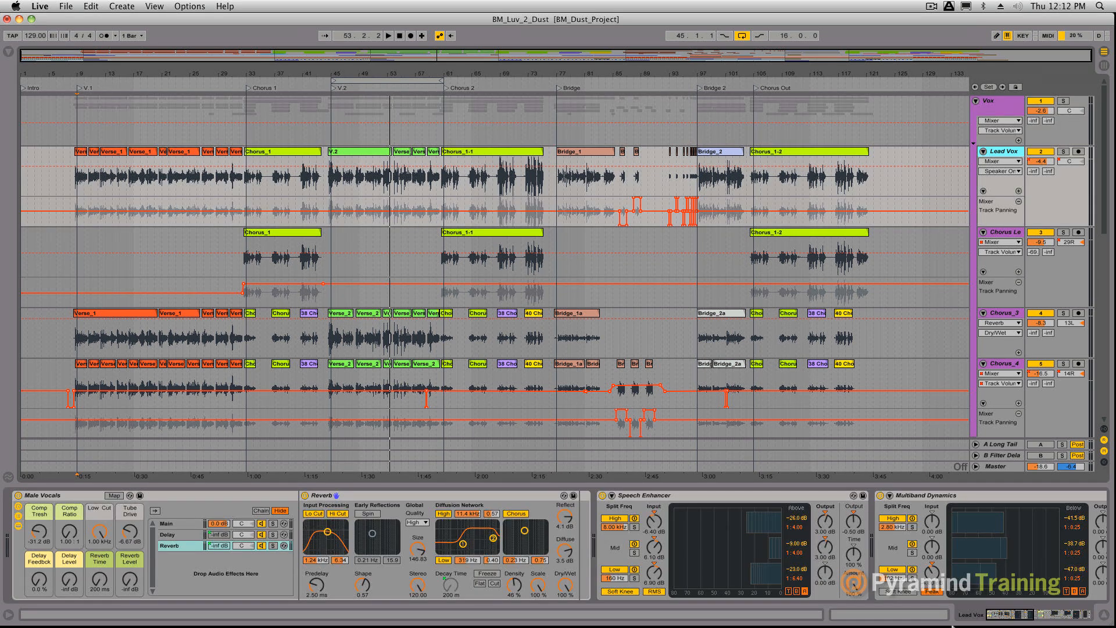
pyautogui.moveTo(1006, 610); pyautogui.dragTo(1082, 614)
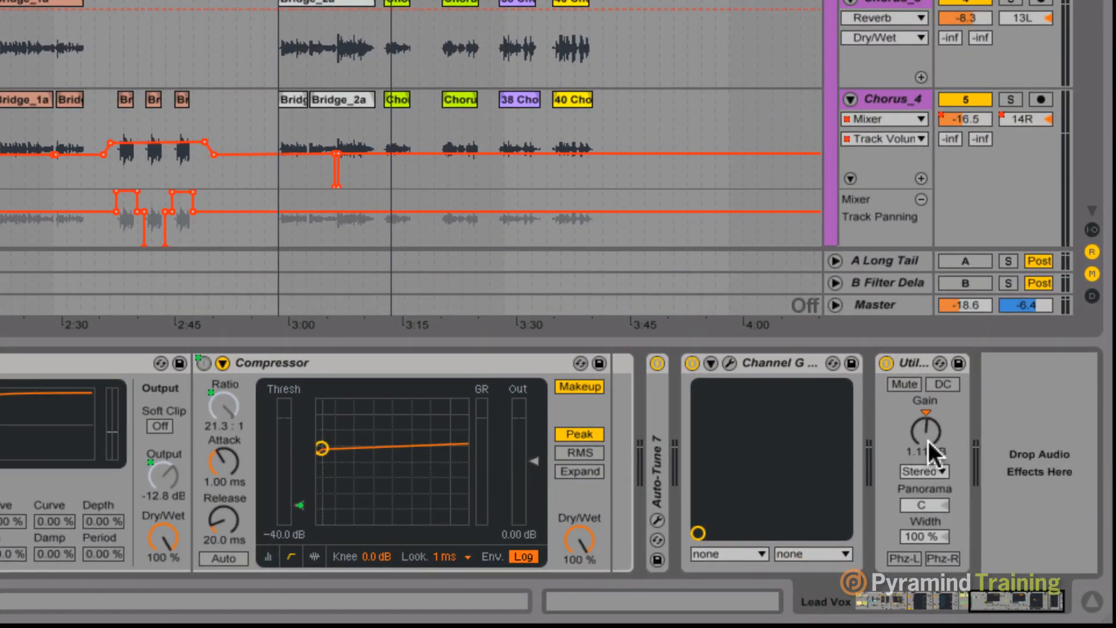
pyautogui.click(899, 361)
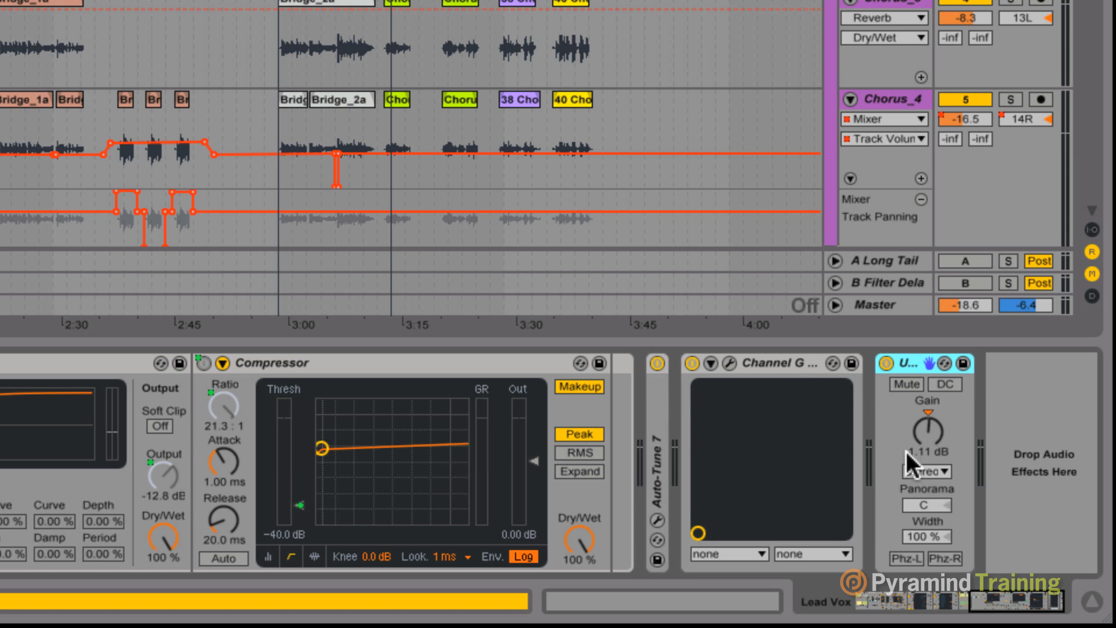
pyautogui.moveTo(937, 427); pyautogui.dragTo(936, 410)
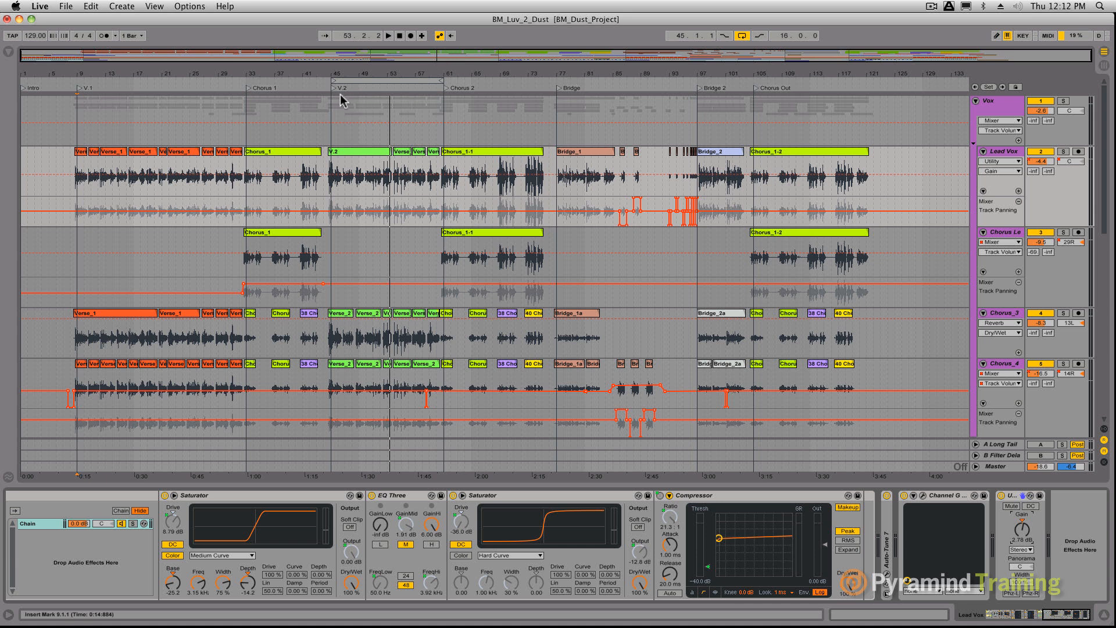
# Select the looped V.2 section of the arrangement
pyautogui.click(368, 82)
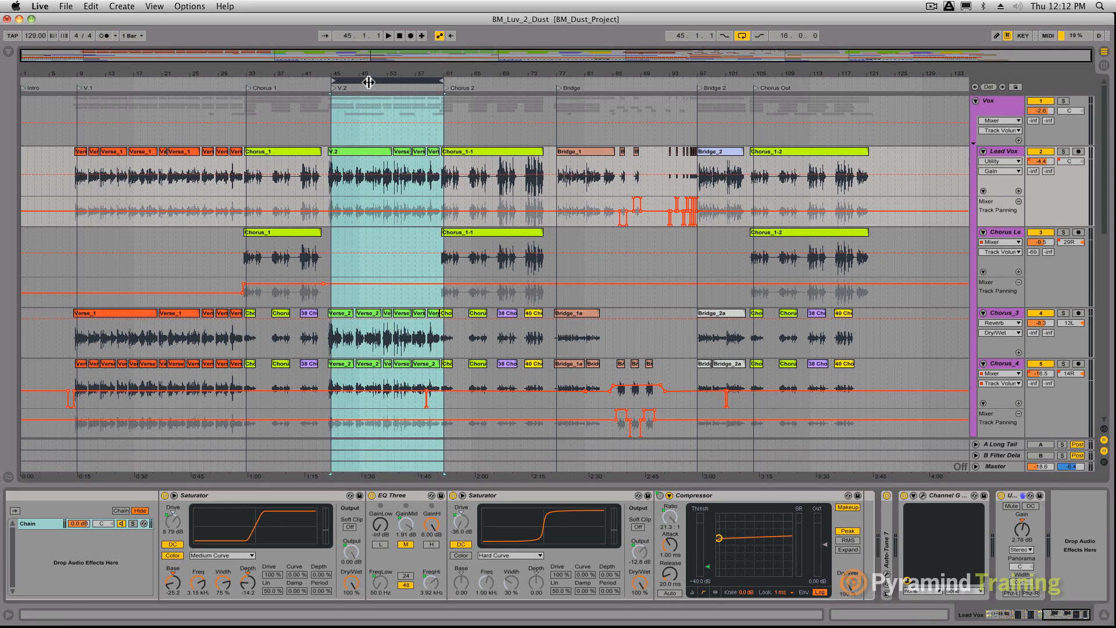